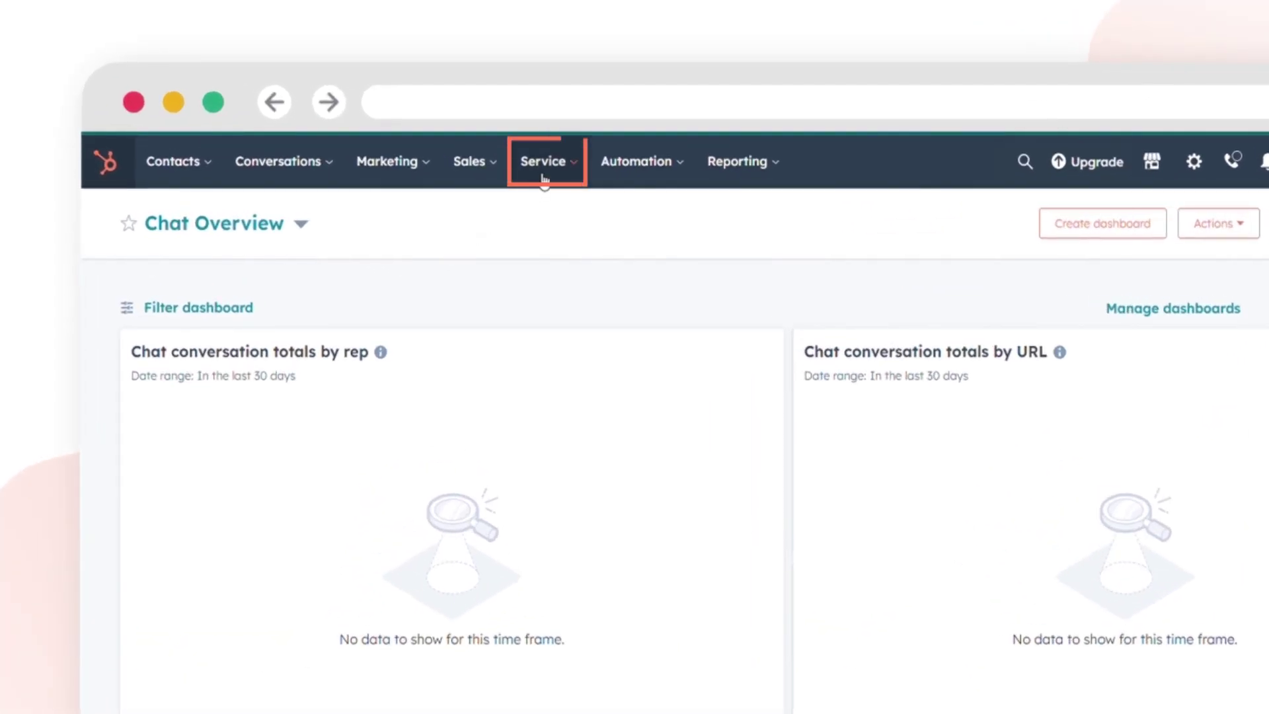
Step: Go to Service > Feedback Surveys and open the Actions menu for draft Customer Support Survey 1
left_click(544, 178)
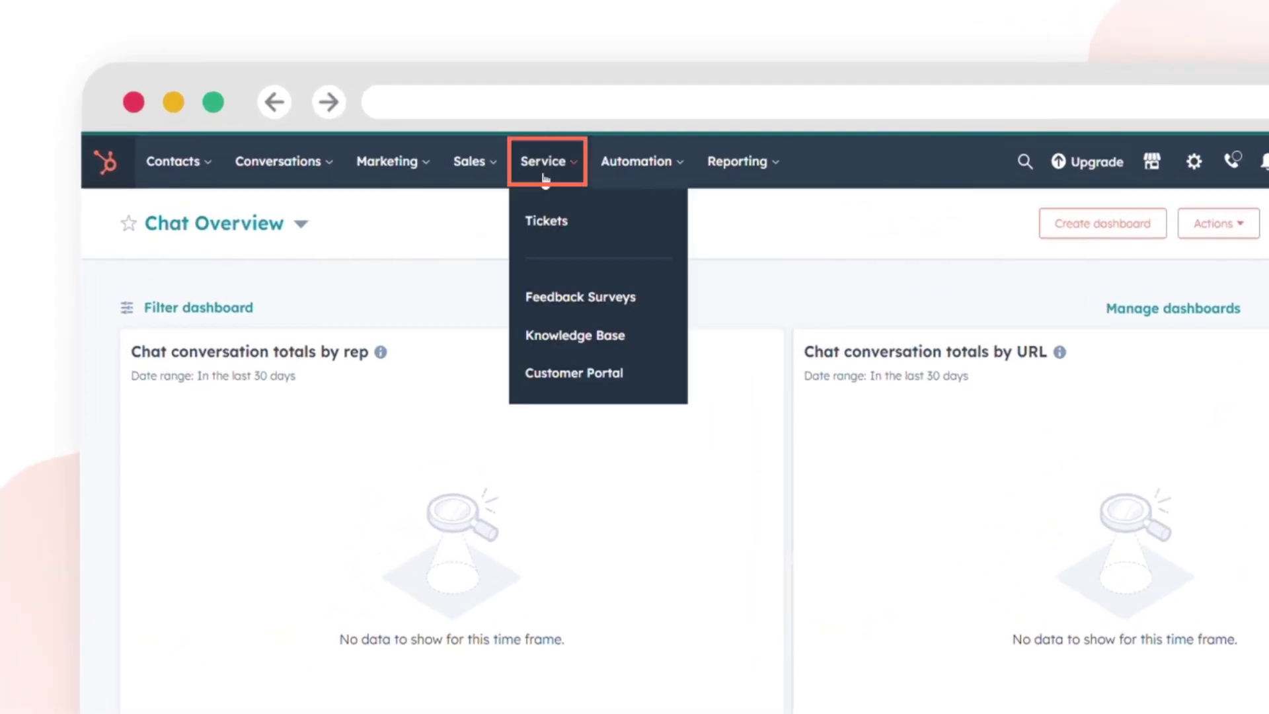
left_click(578, 308)
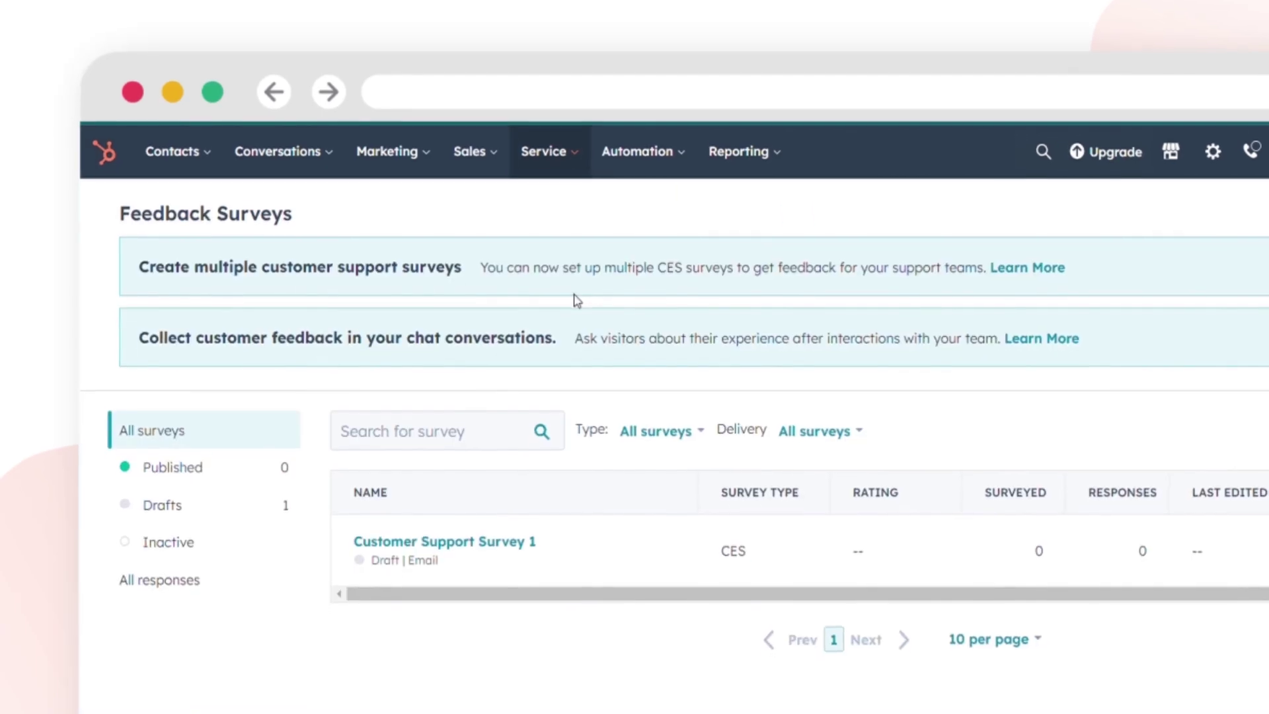
mouse_move(591, 553)
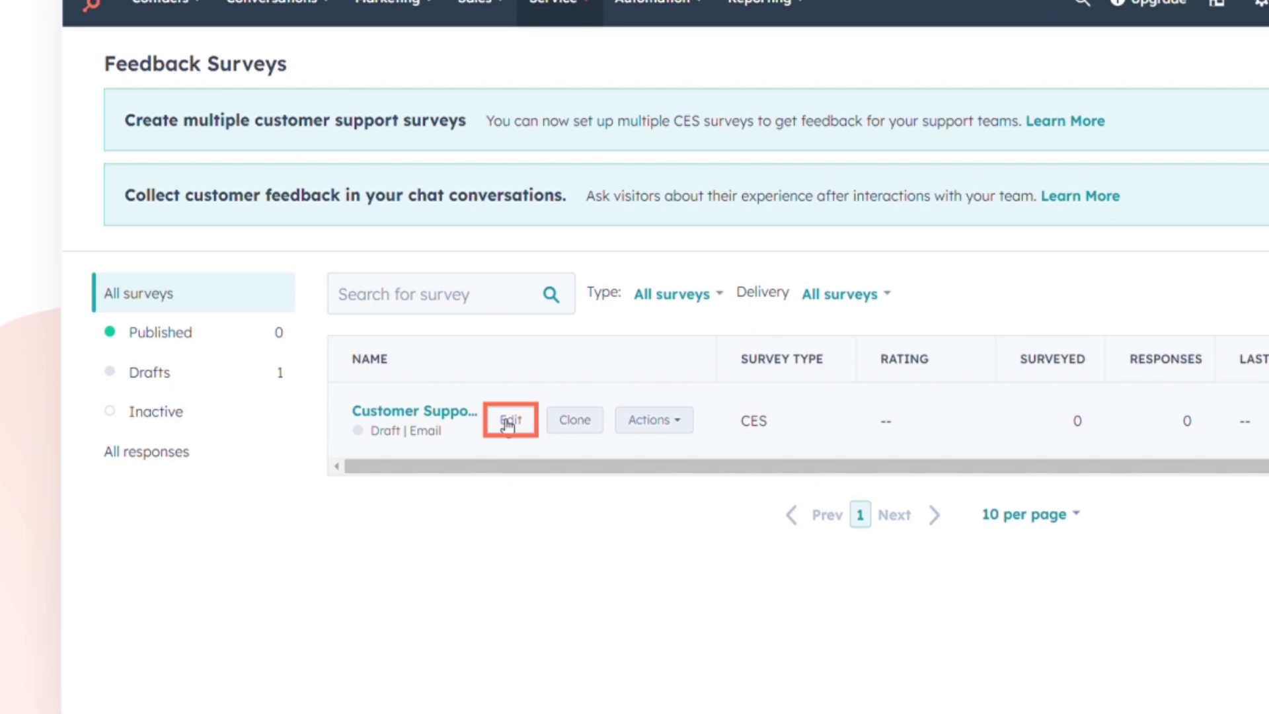
left_click(656, 426)
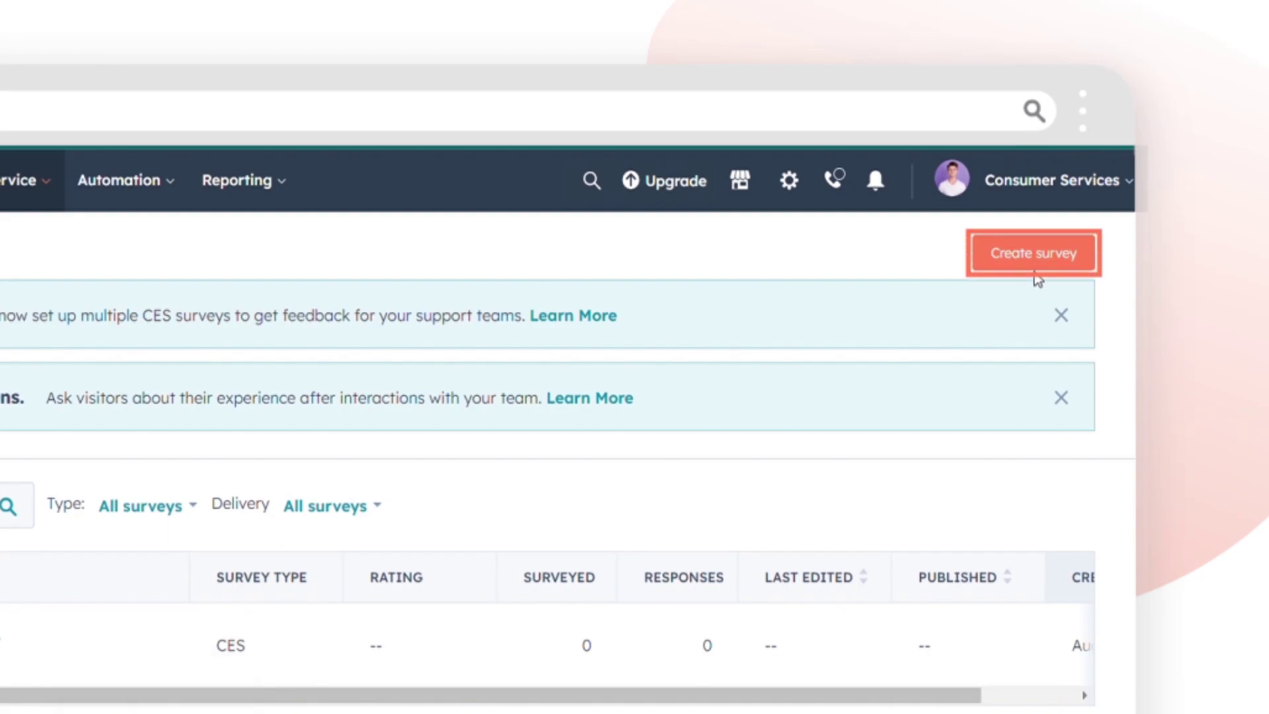
Step: Create an email-delivered survey from the CES Customer support template, producing Customer Support Survey 4
left_click(1035, 268)
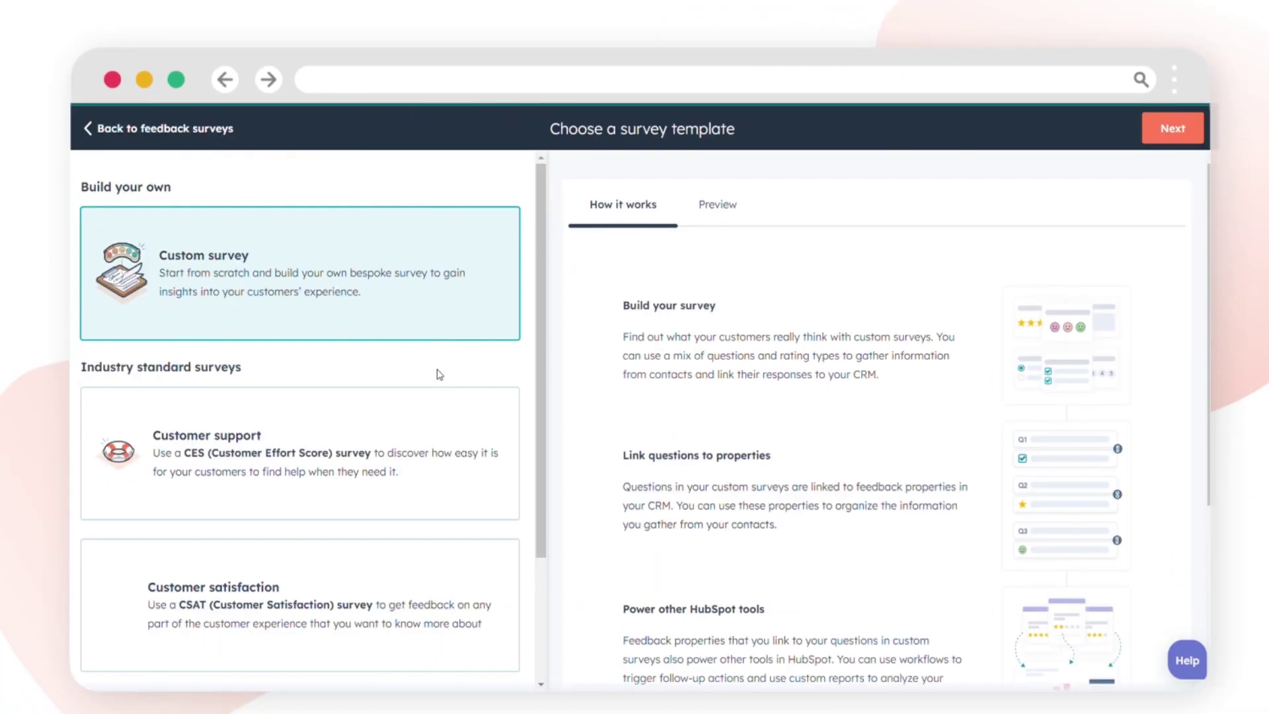
left_click(416, 456)
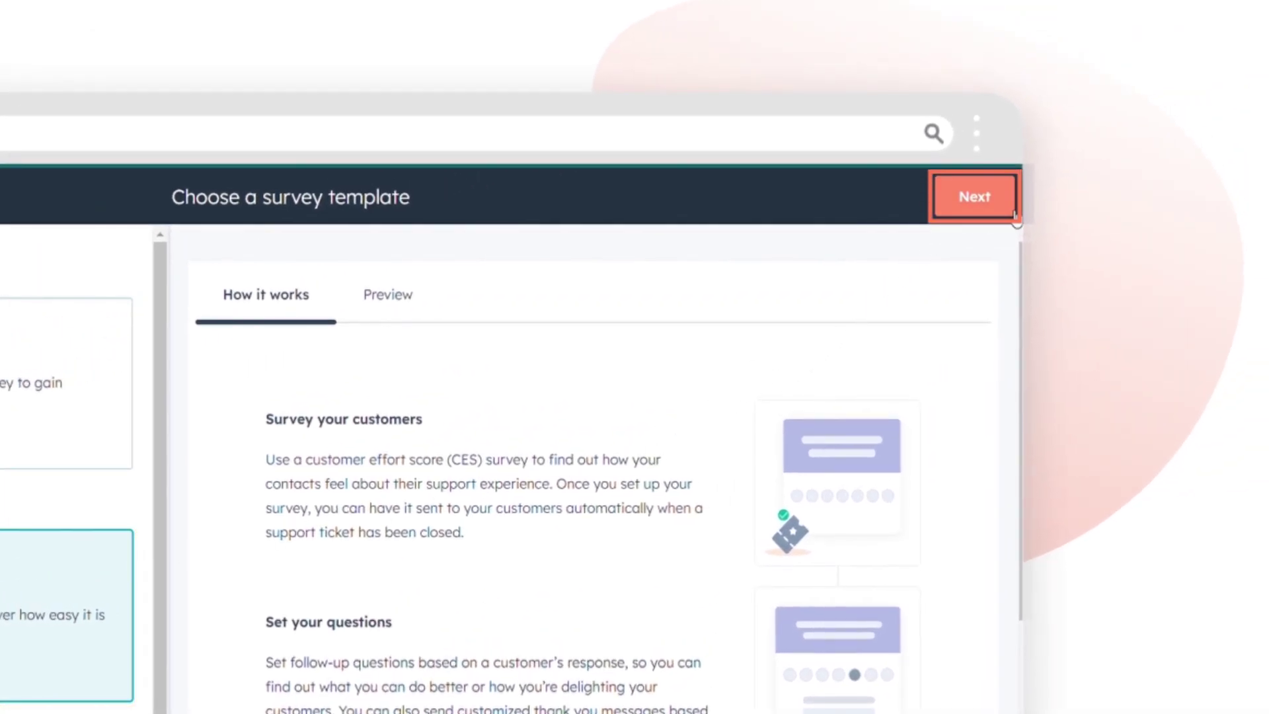
left_click(1172, 128)
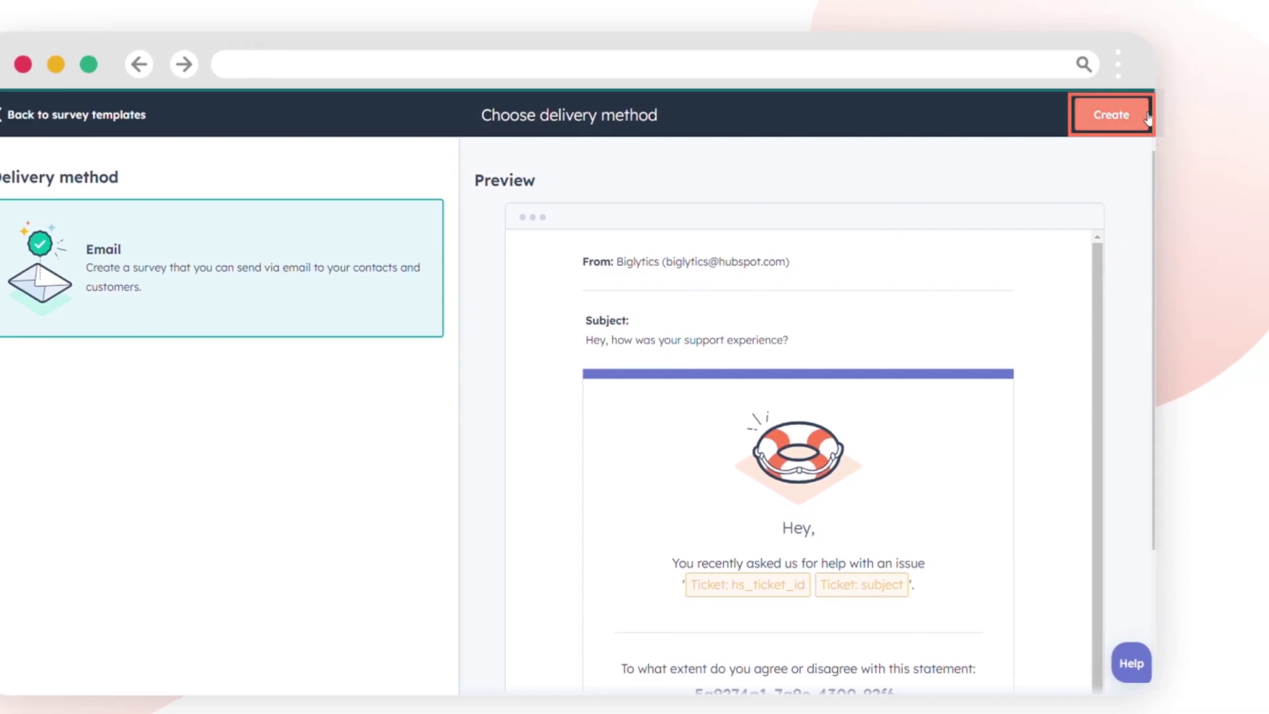
left_click(1148, 119)
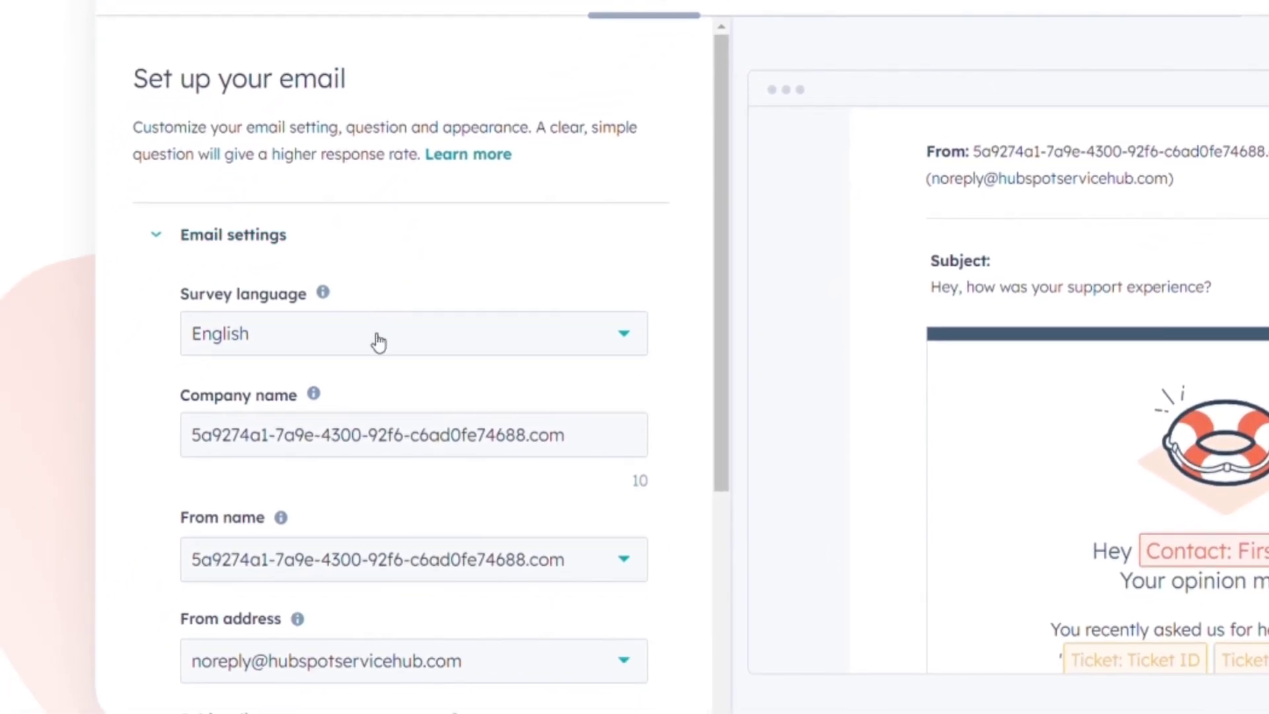
Step: Keep the survey language English and change the company name to Webdew
left_click(378, 342)
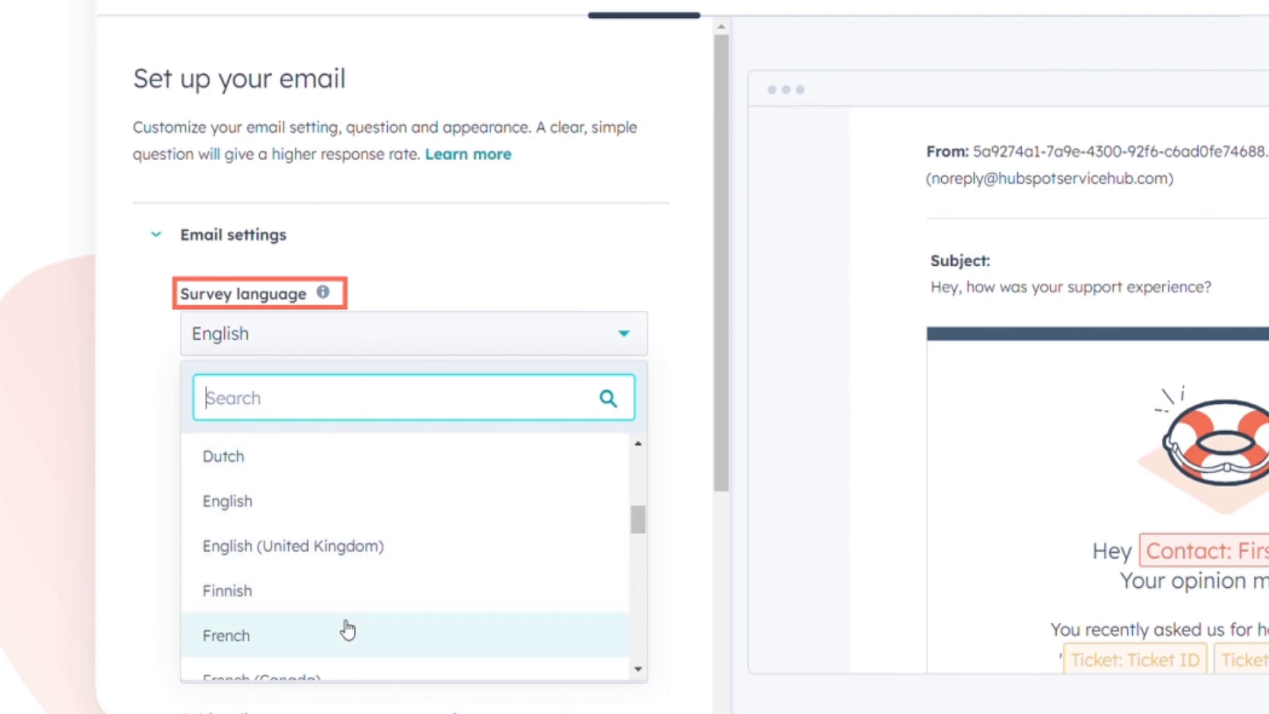
left_click(370, 501)
left_click(419, 439)
key("ctrl+a")
type("We")
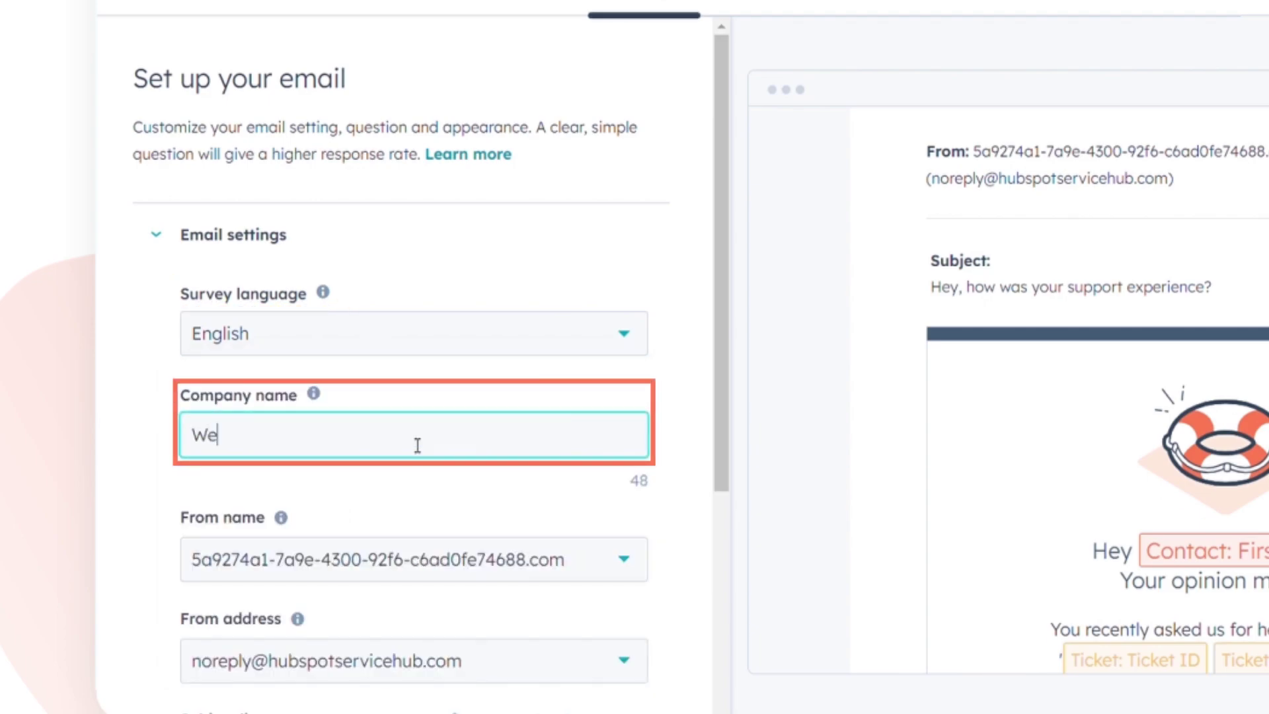
type("bdew")
scroll(417, 445, "down", 3)
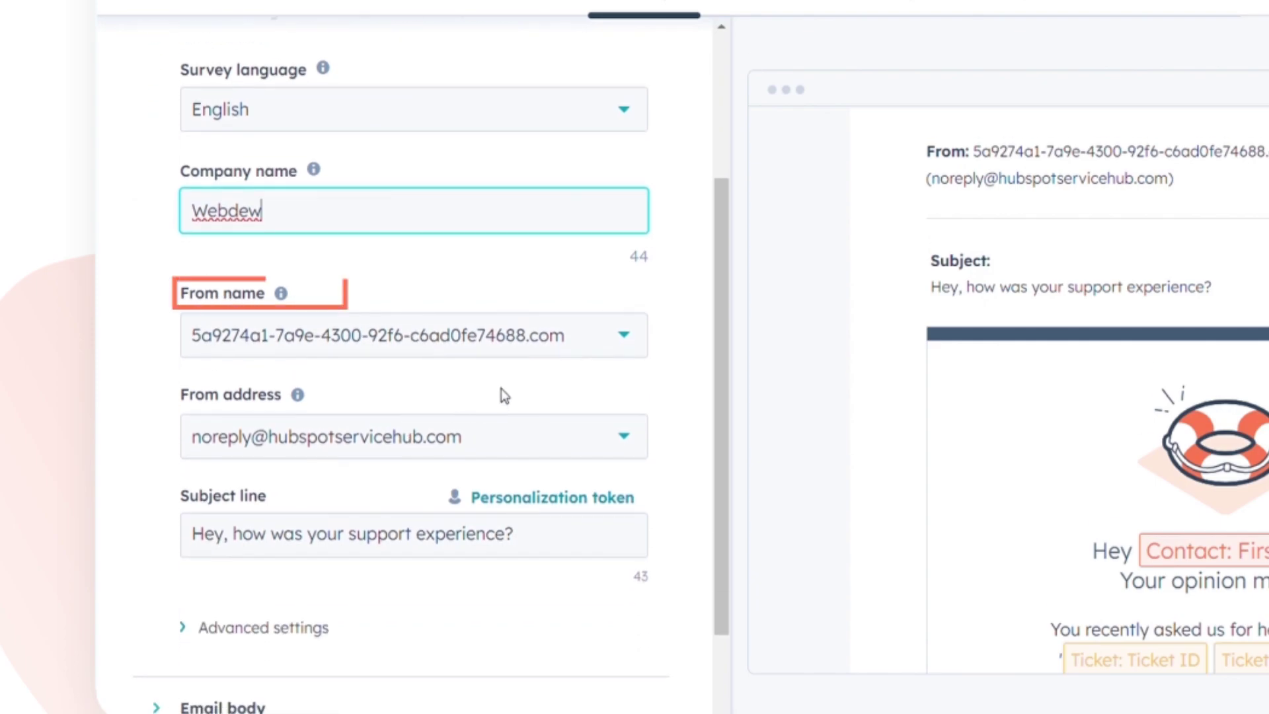
Step: Choose a team member as the email's From name and expand the Email body settings
left_click(544, 343)
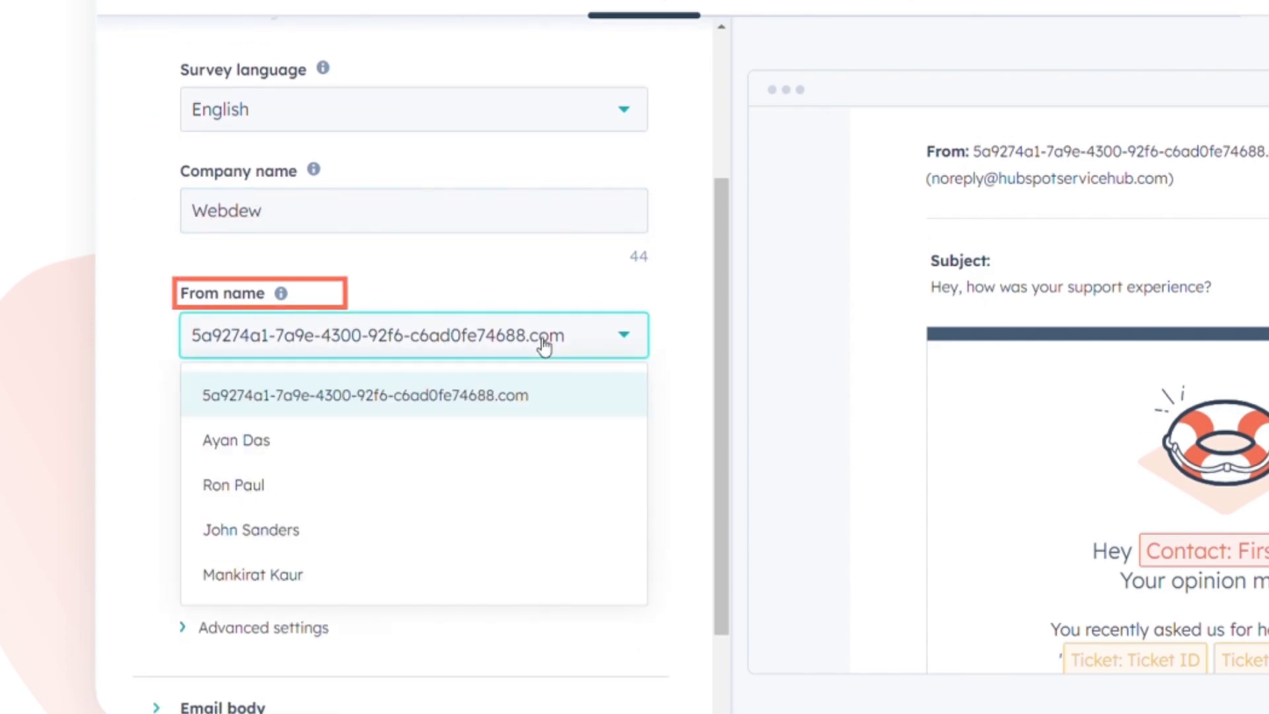
left_click(274, 487)
scroll(428, 401, "down", 2)
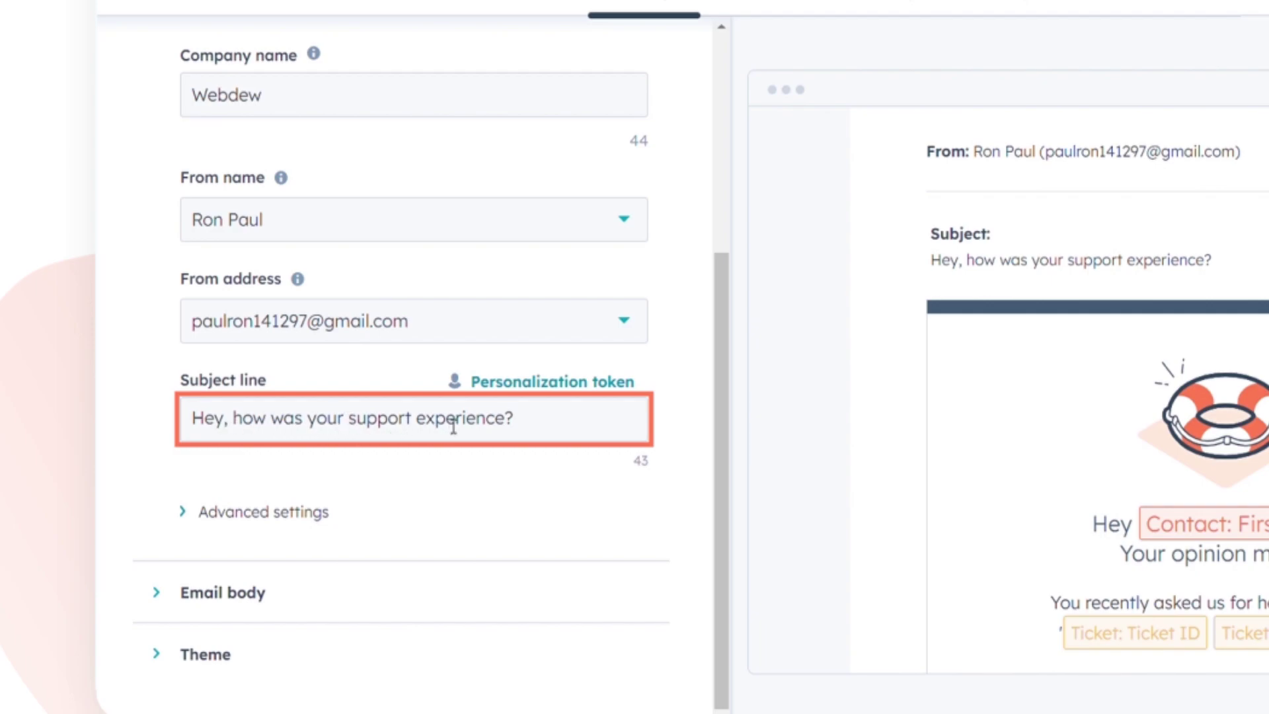
left_click(221, 595)
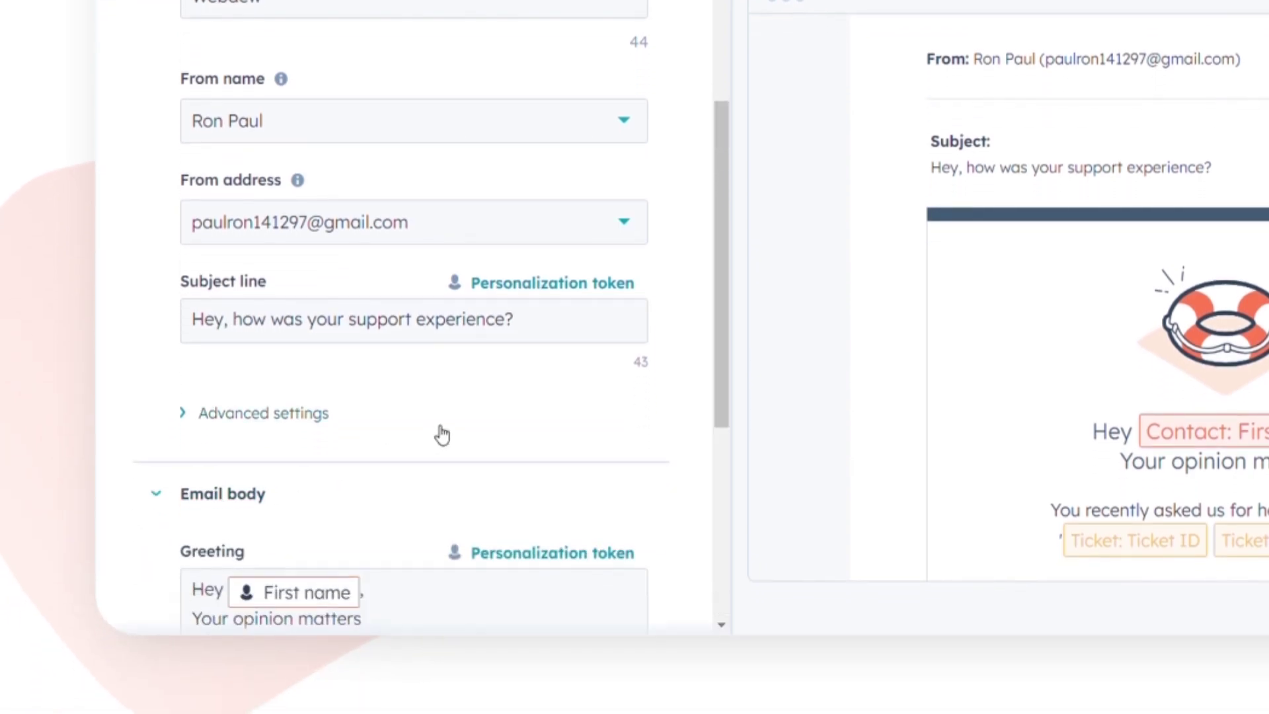
scroll(442, 434, "down", 3)
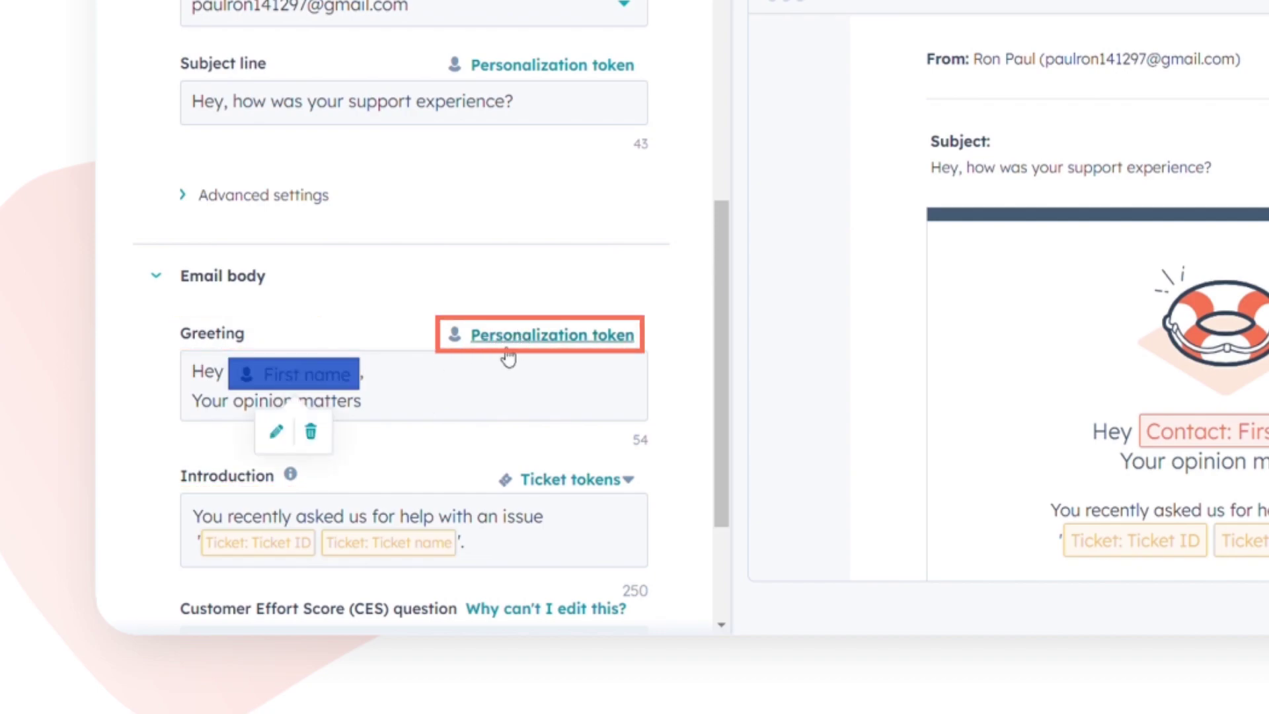
scroll(396, 439, "down", 3)
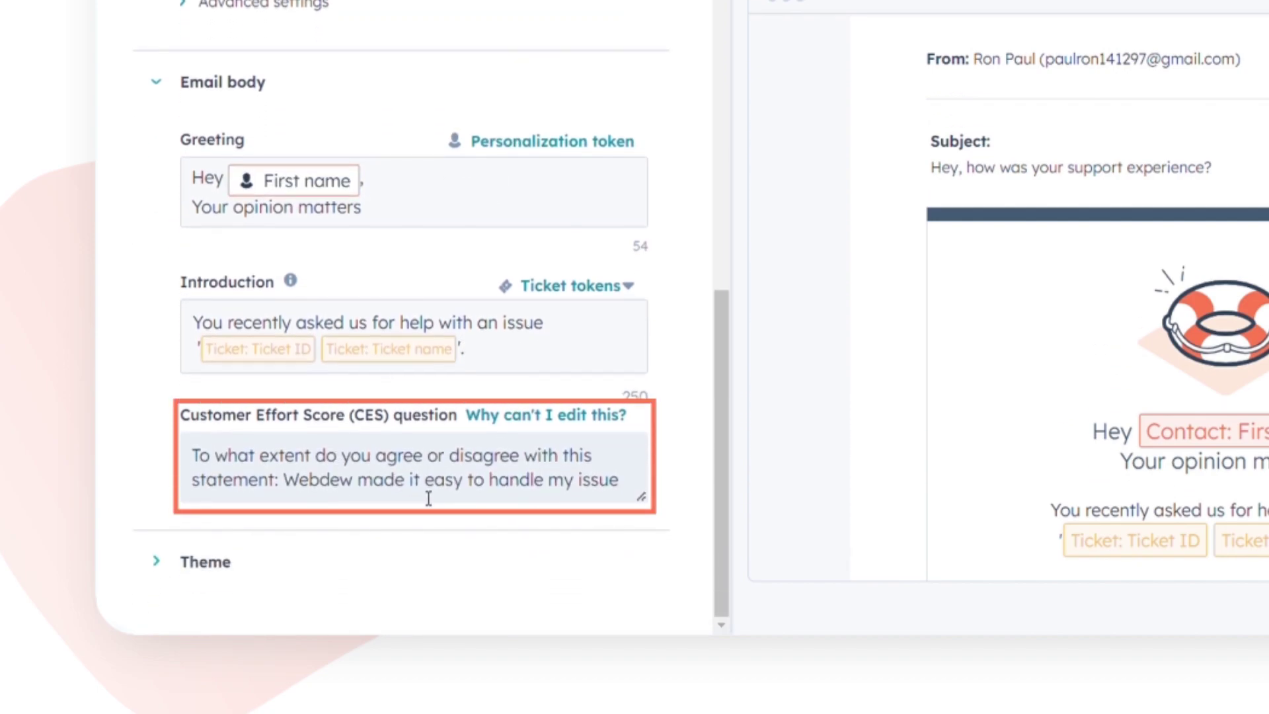
Step: Change the email theme colour from 425b76 to grey 999999, keeping the featured image on
triple_click(428, 498)
left_click(223, 563)
scroll(416, 448, "down", 5)
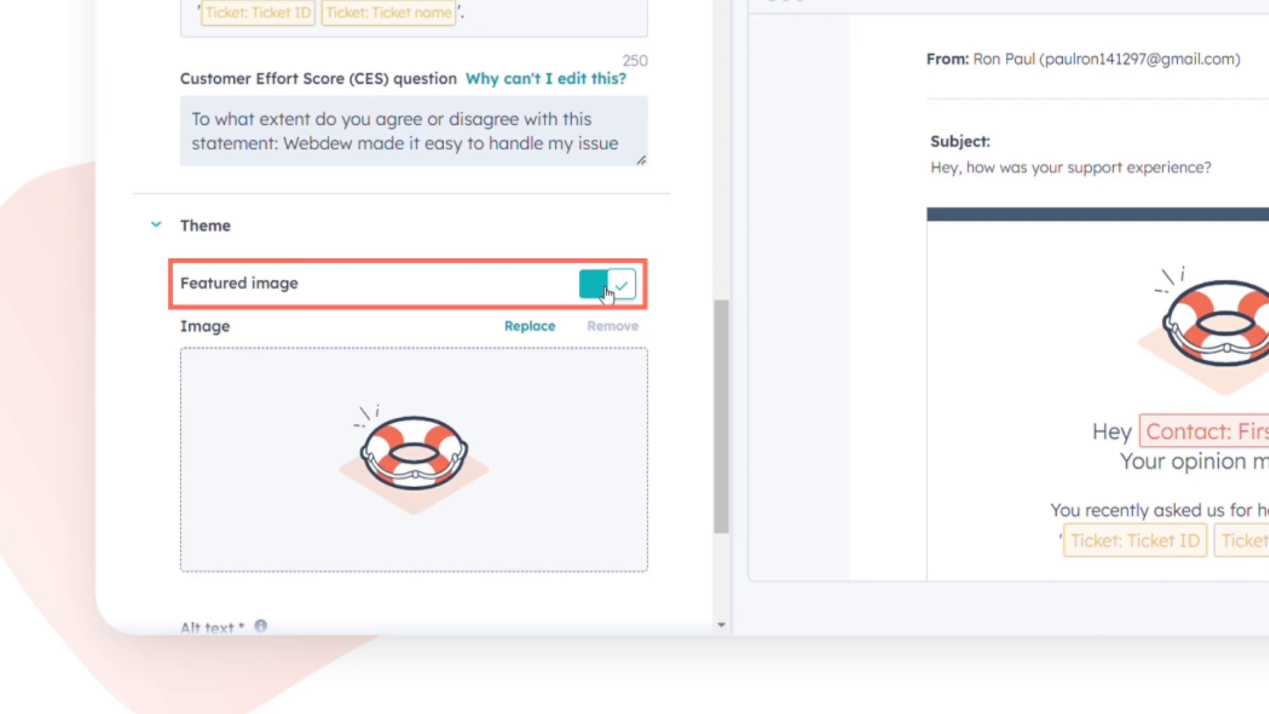
scroll(570, 324, "down", 4)
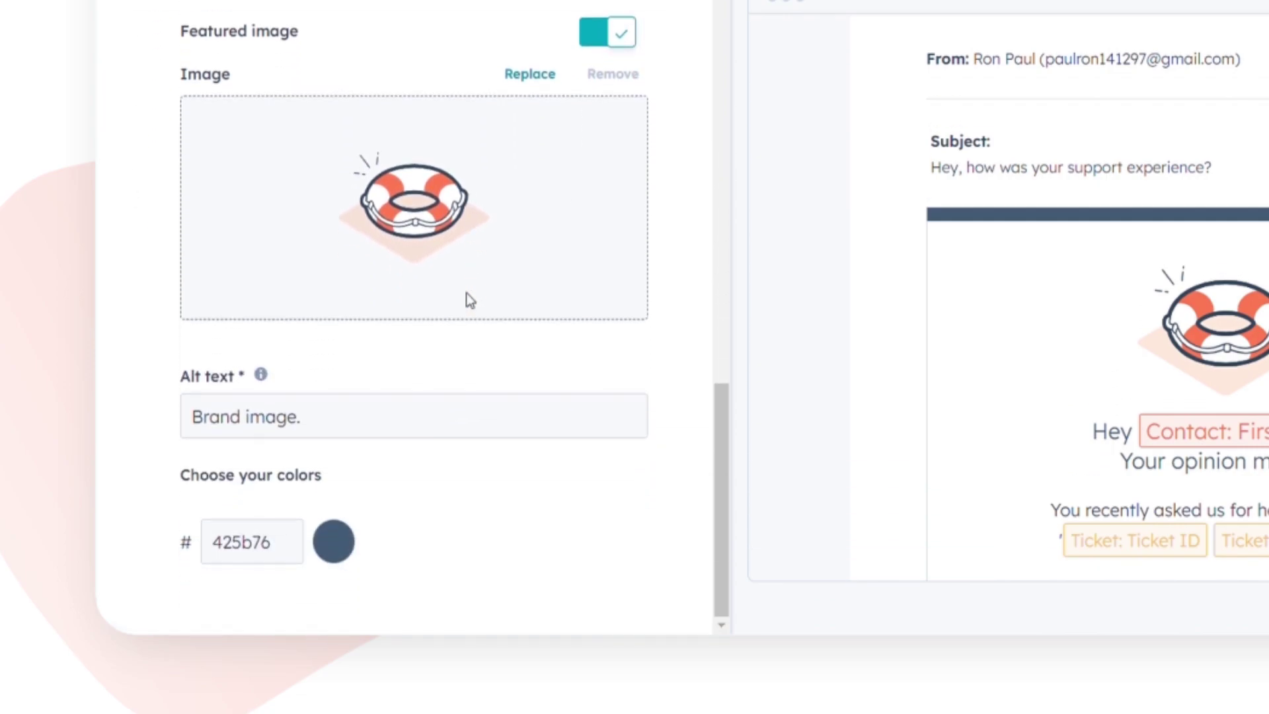
left_click(333, 540)
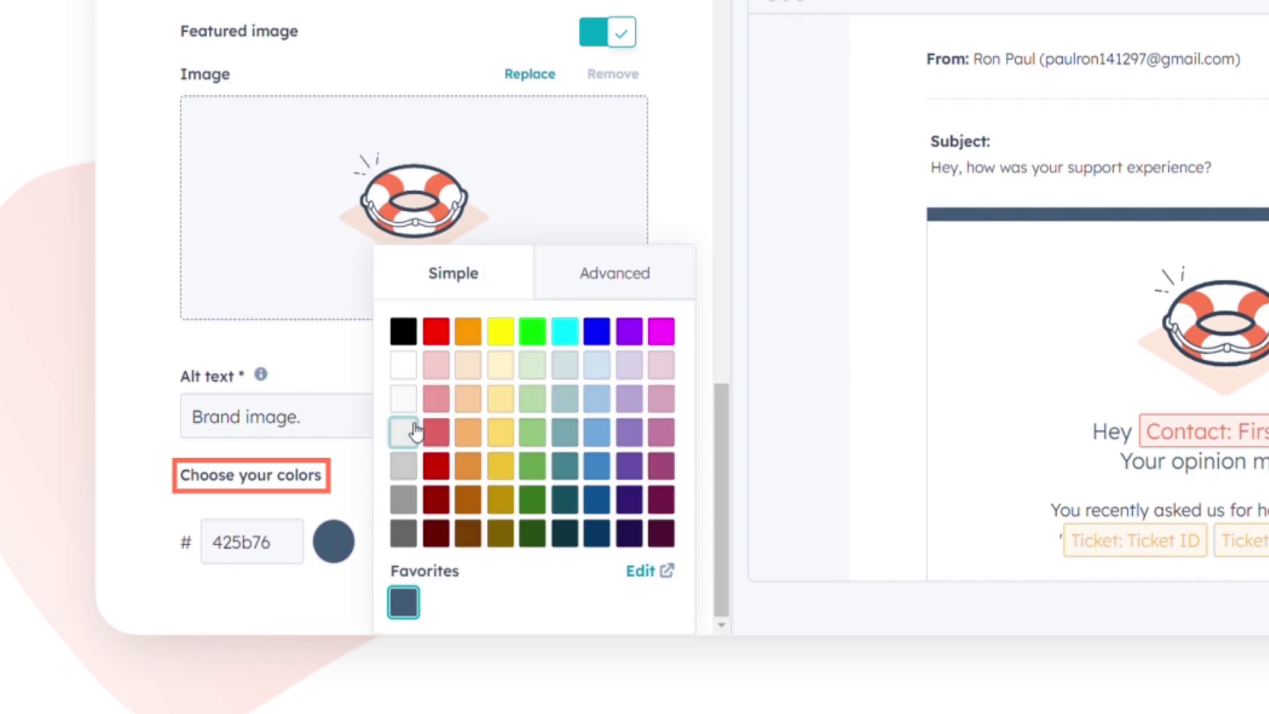
left_click(404, 499)
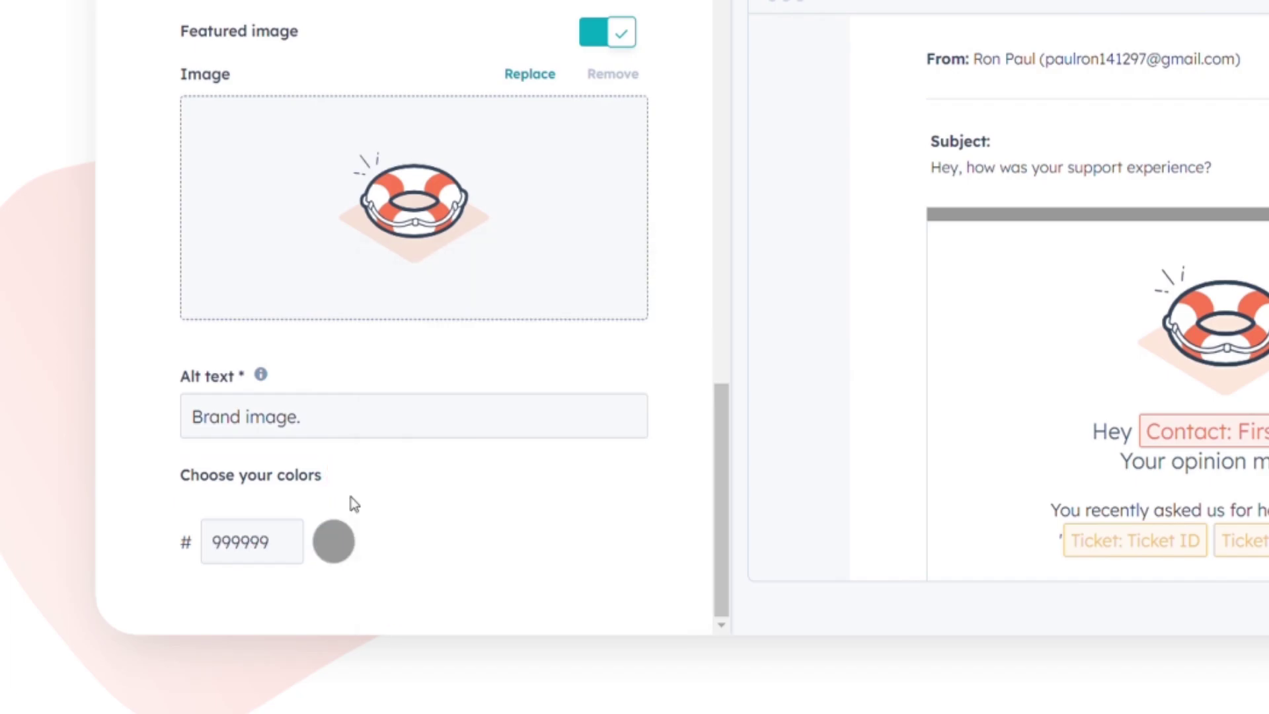
scroll(354, 503, "up", 10)
scroll(354, 503, "down", 1)
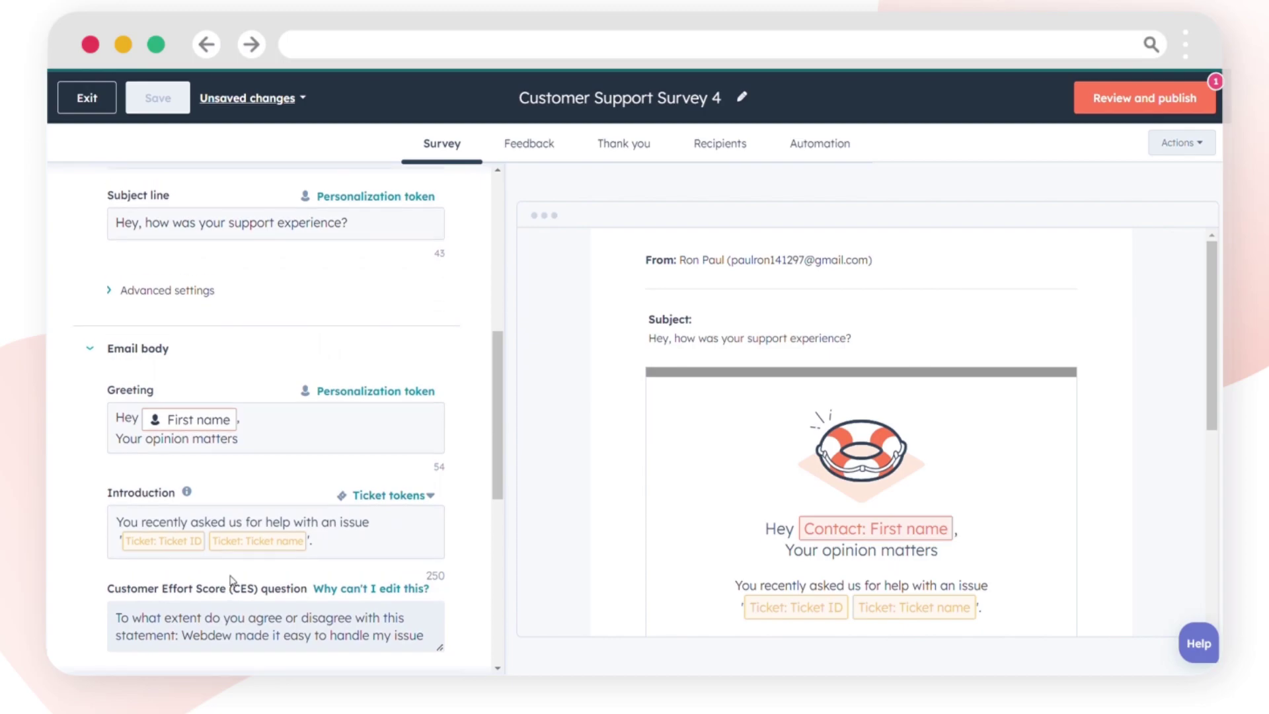
scroll(231, 581, "up", 1)
Step: Review the Difficult, Neutral and Easy follow-up questions on the Feedback step, then go to Thank you
left_click(529, 143)
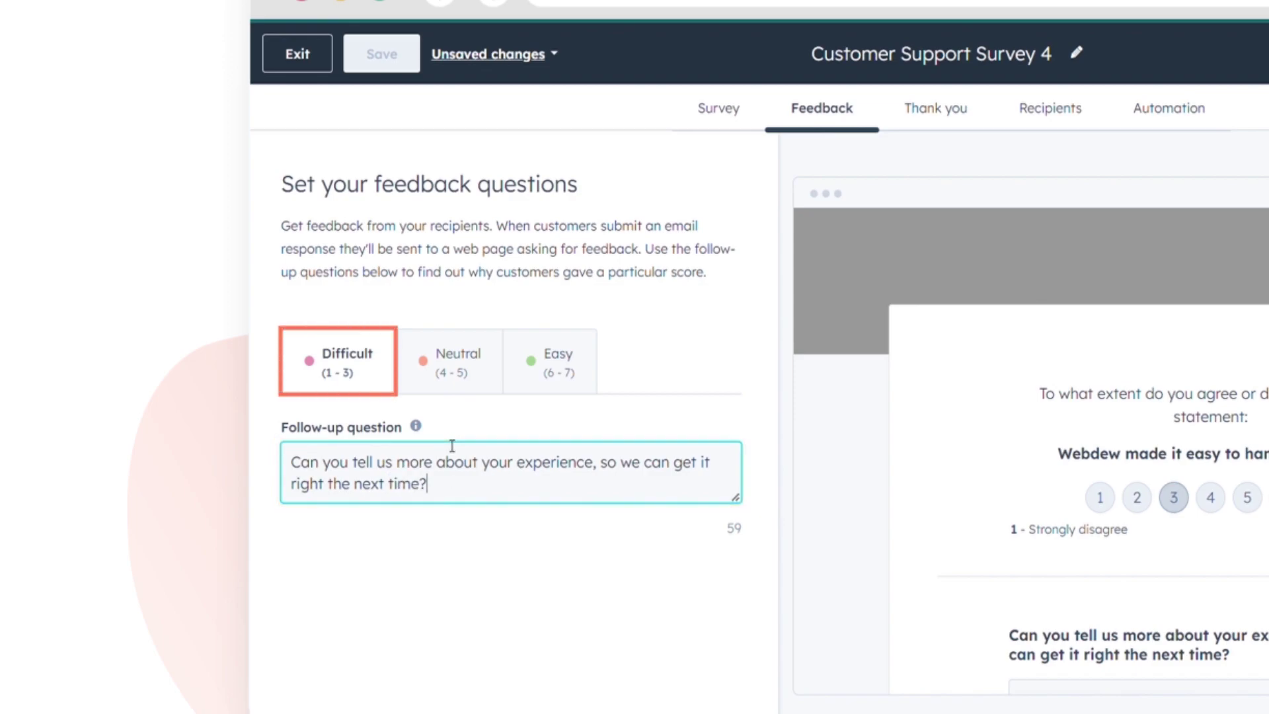
left_click(460, 385)
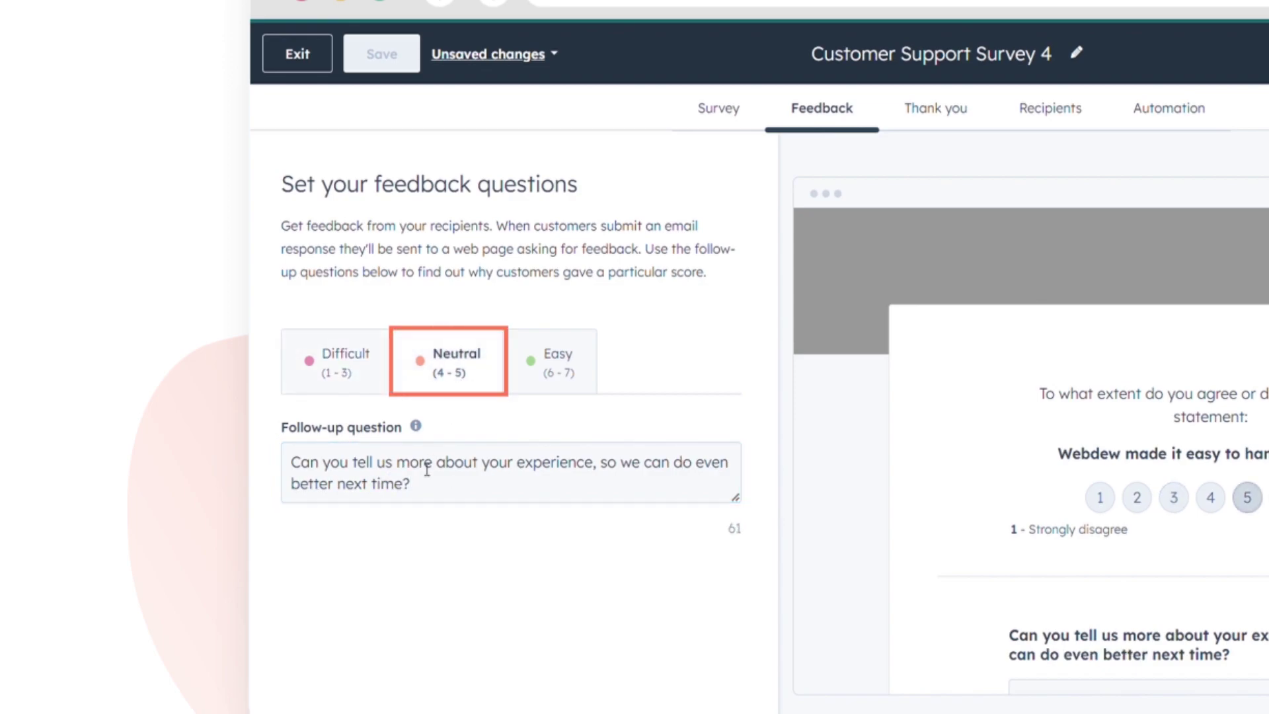
left_click(423, 495)
left_click(548, 367)
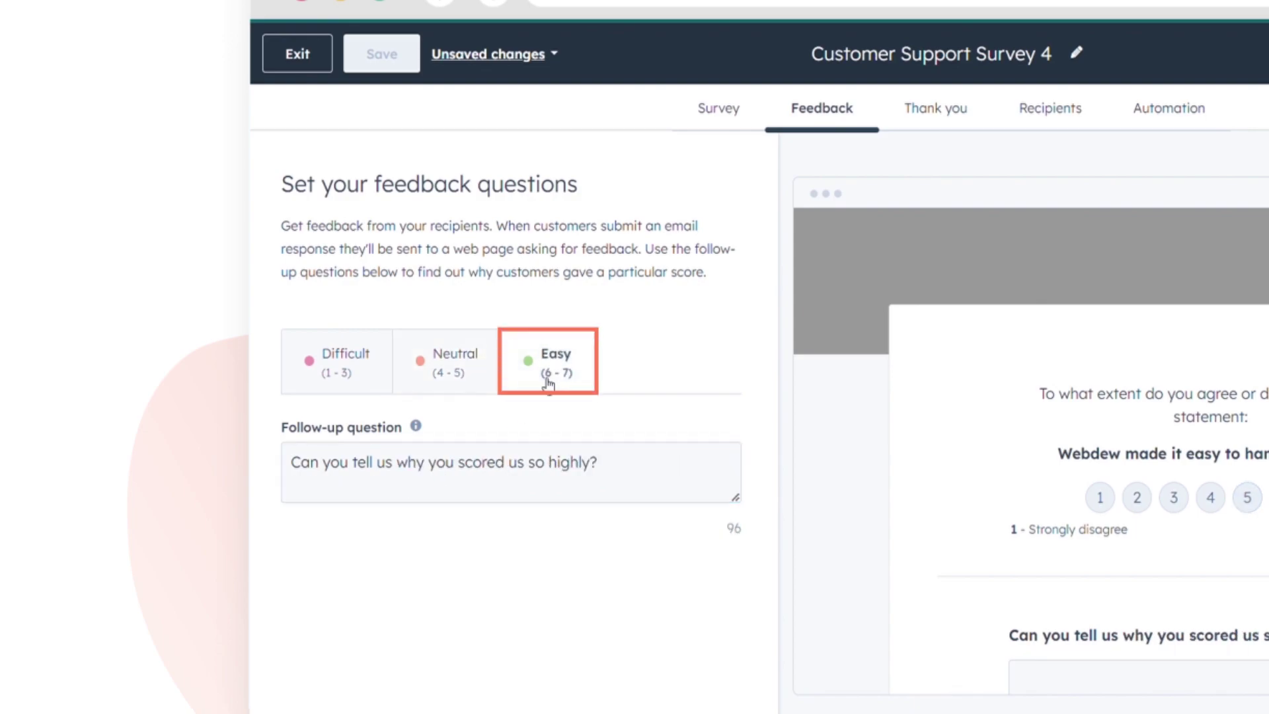
left_click(532, 480)
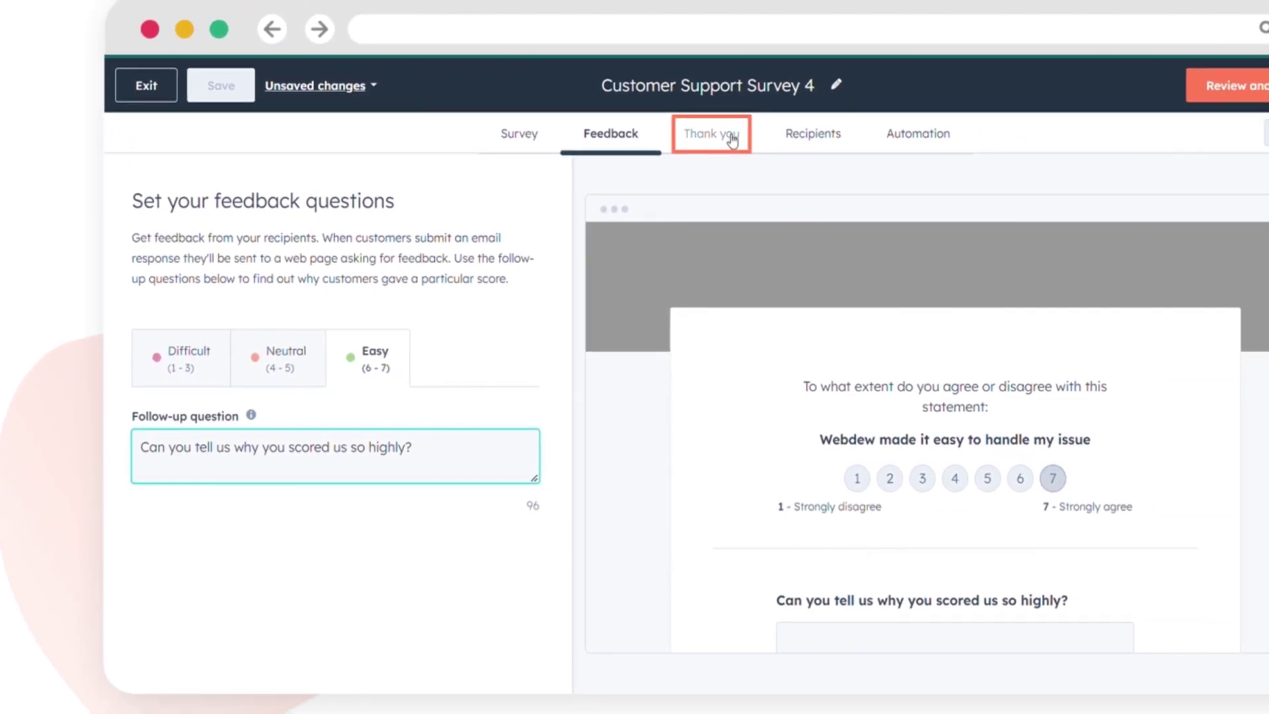
left_click(935, 109)
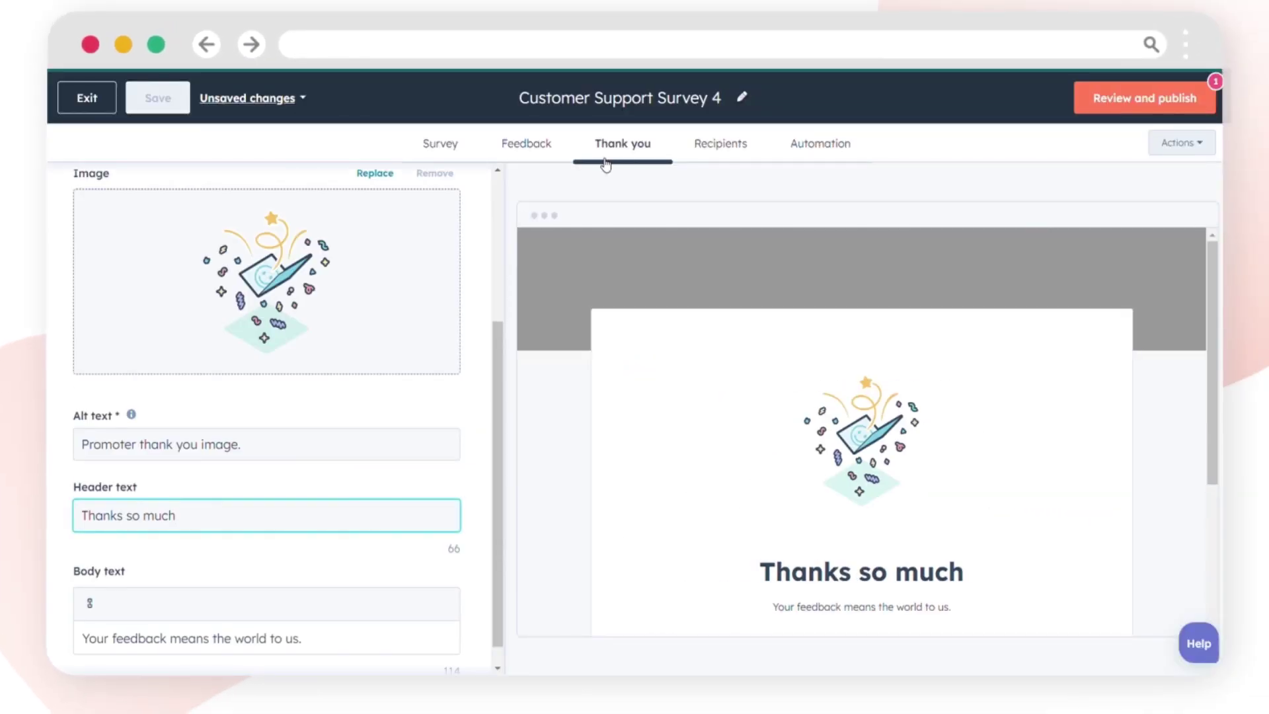
scroll(348, 263, "up", 4)
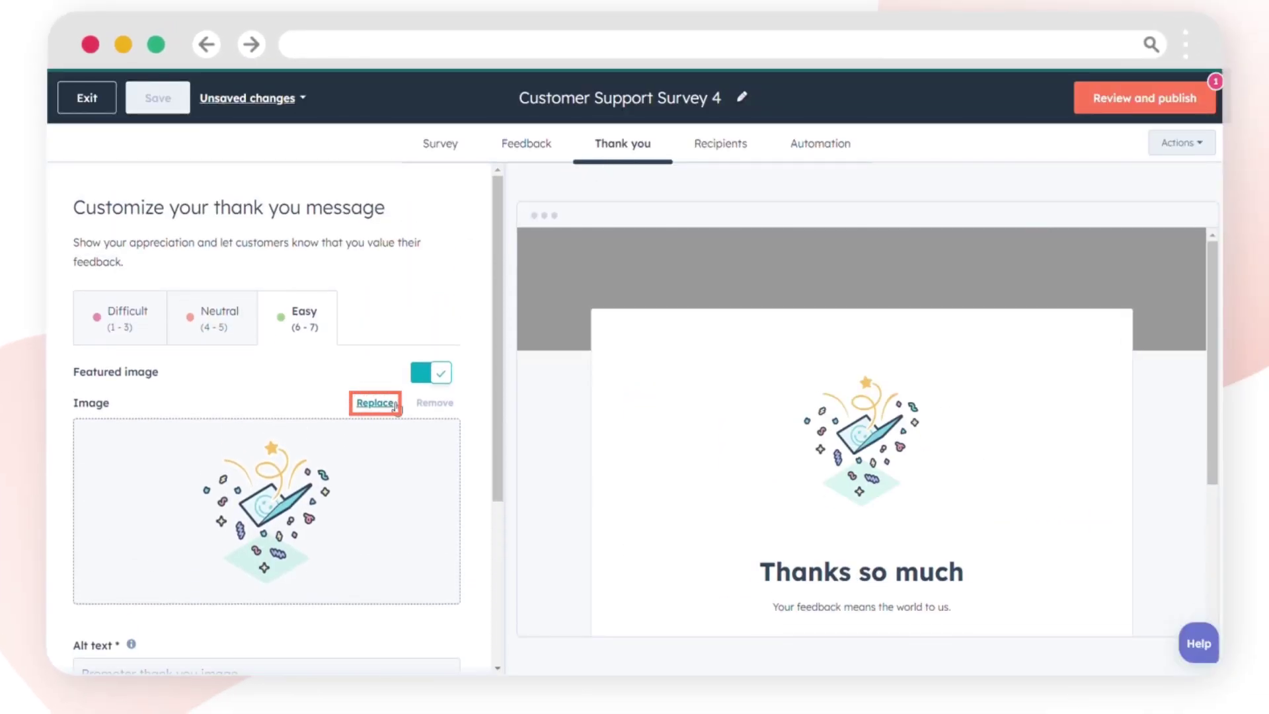
left_click(374, 403)
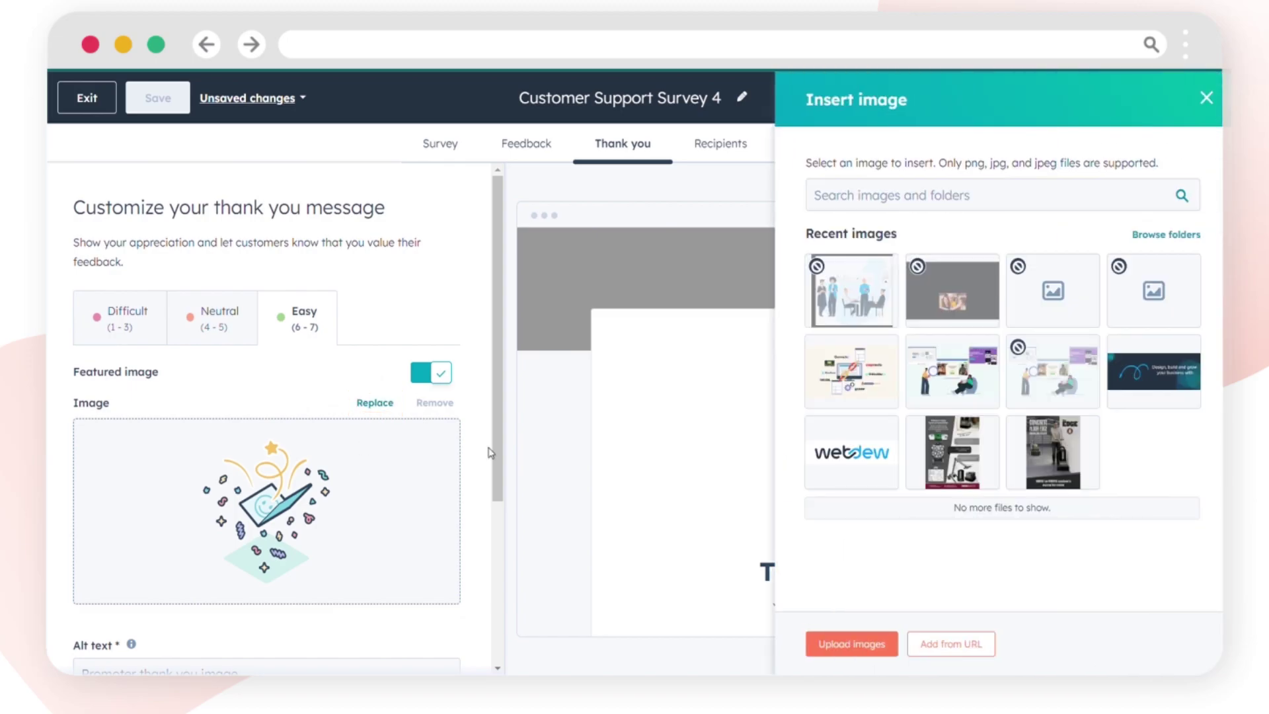
left_click(1206, 98)
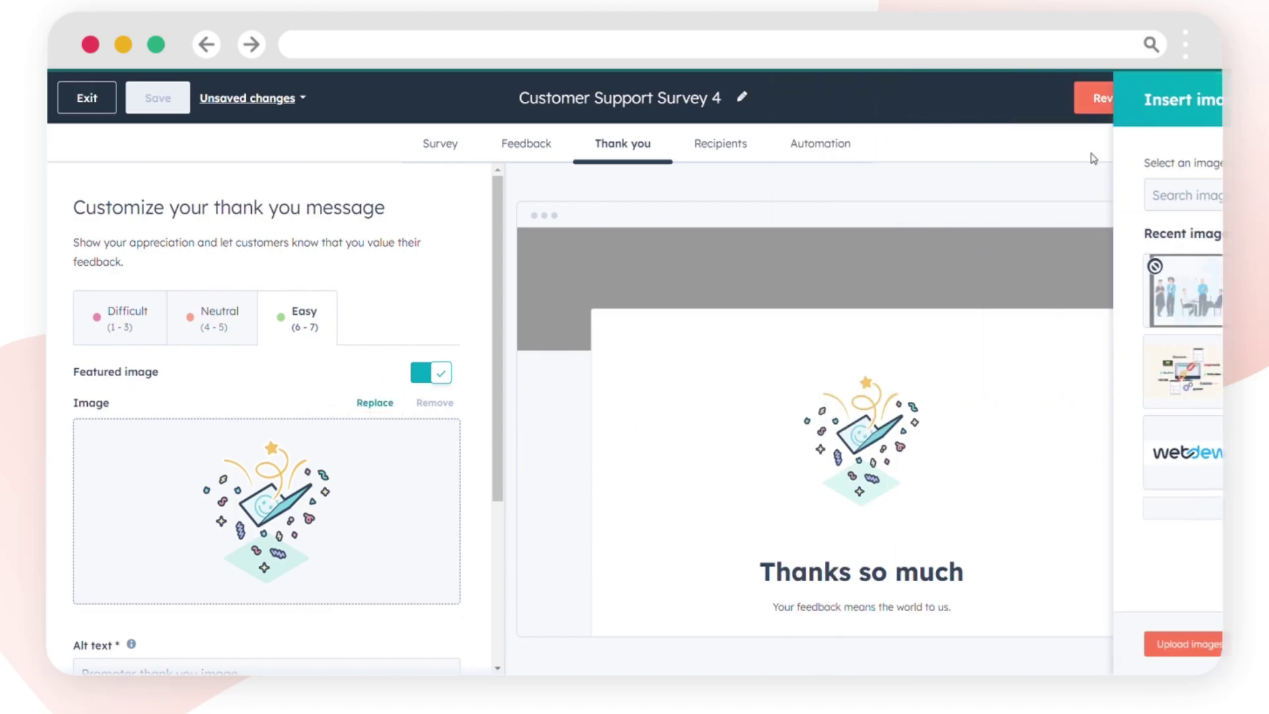
scroll(314, 456, "down", 4)
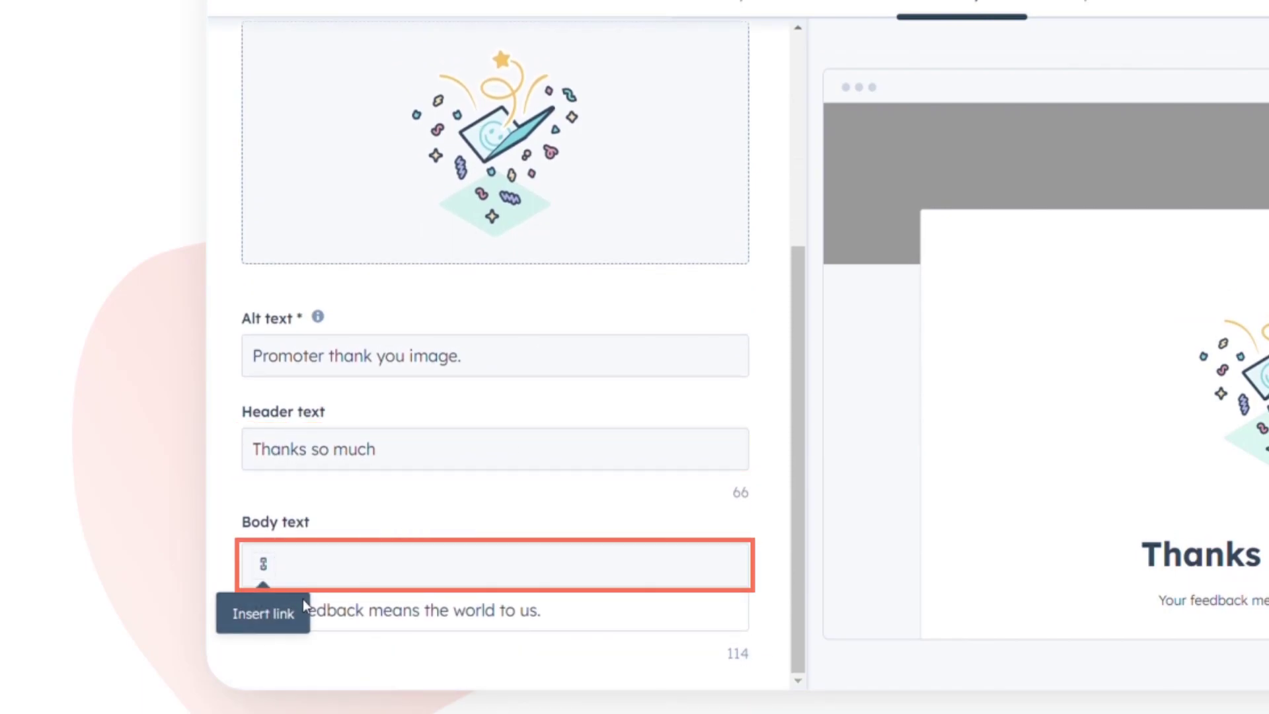
scroll(555, 612, "up", 5)
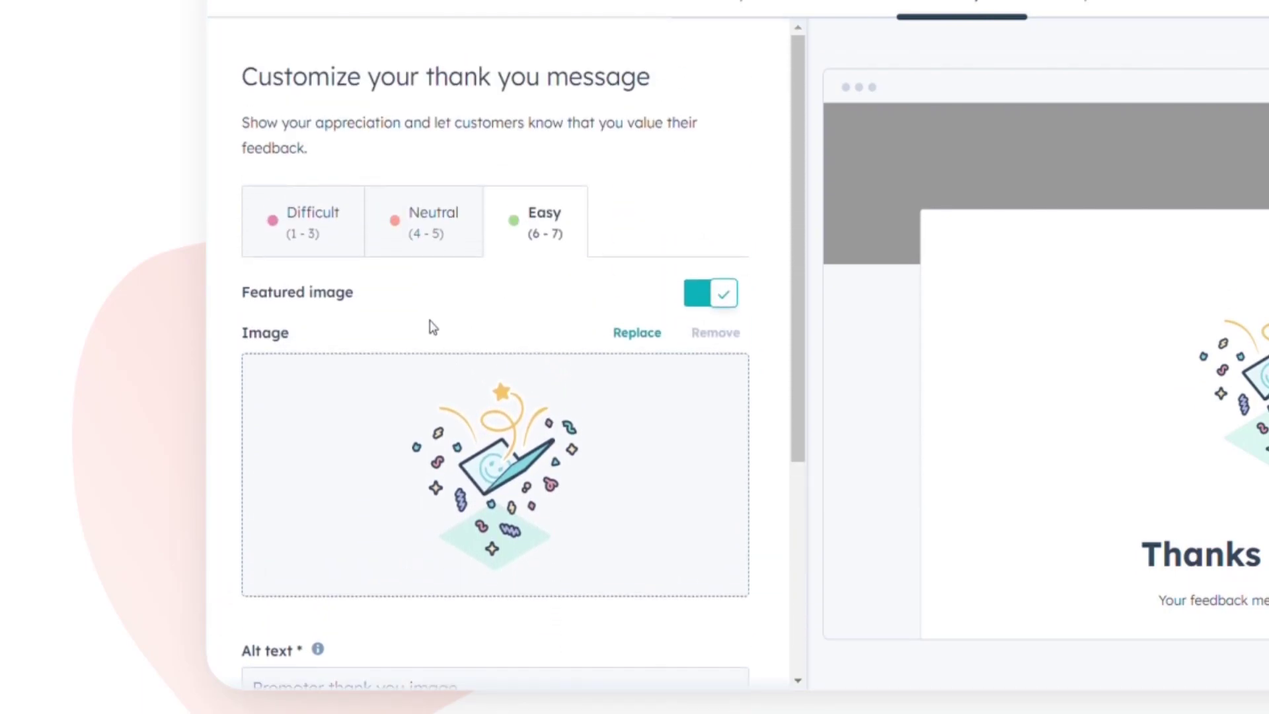
left_click(705, 305)
left_click(717, 301)
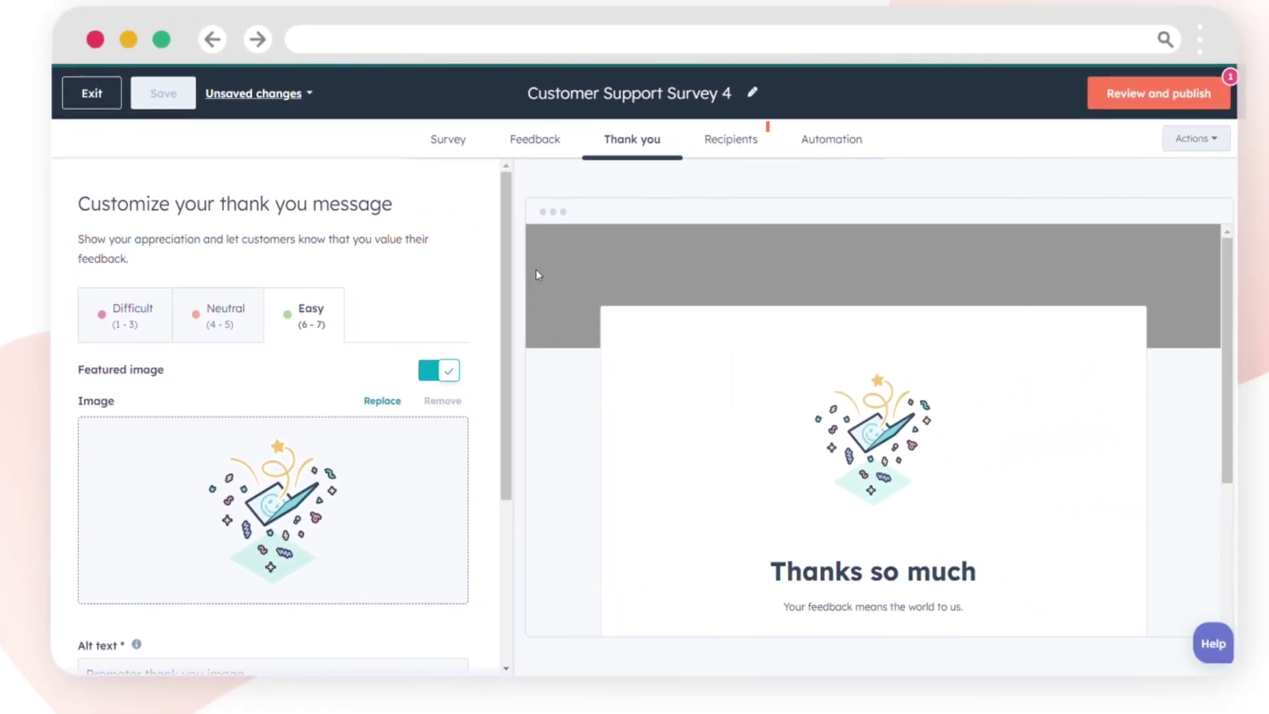
left_click(736, 142)
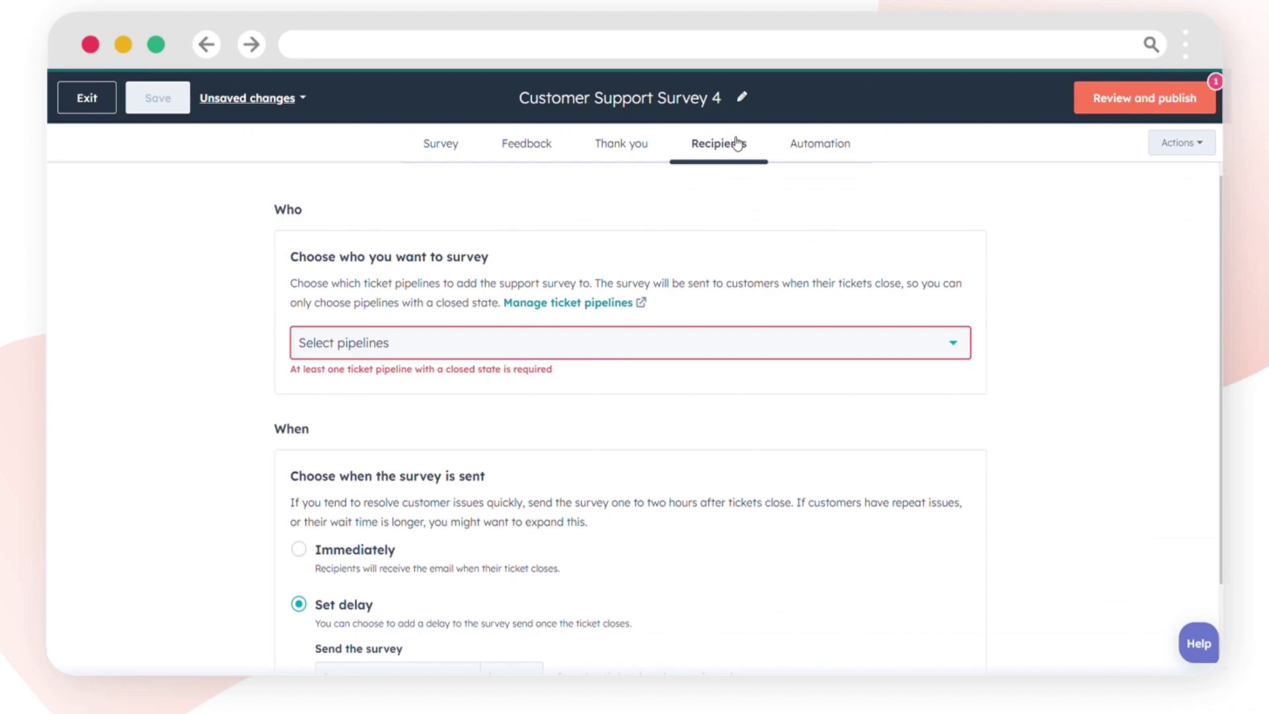
Step: Select Support Pipeline as the ticket pipeline whose customers get the survey
left_click(494, 346)
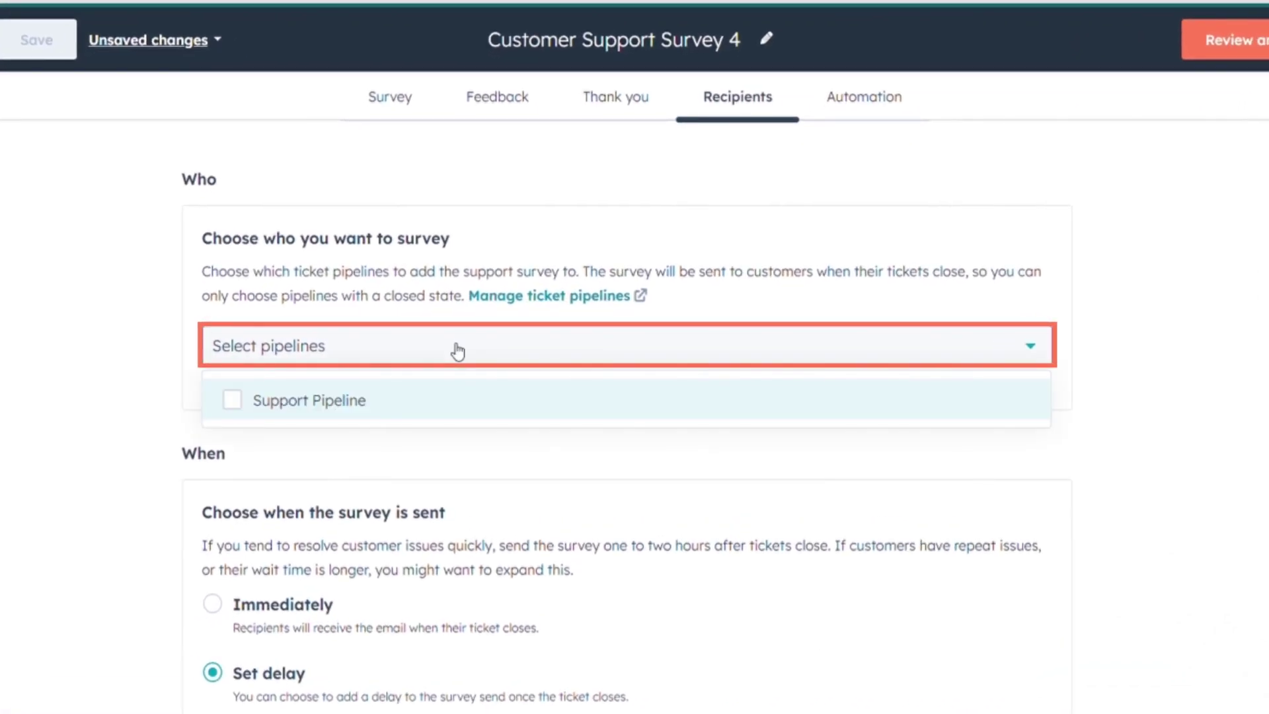
left_click(435, 405)
left_click(435, 449)
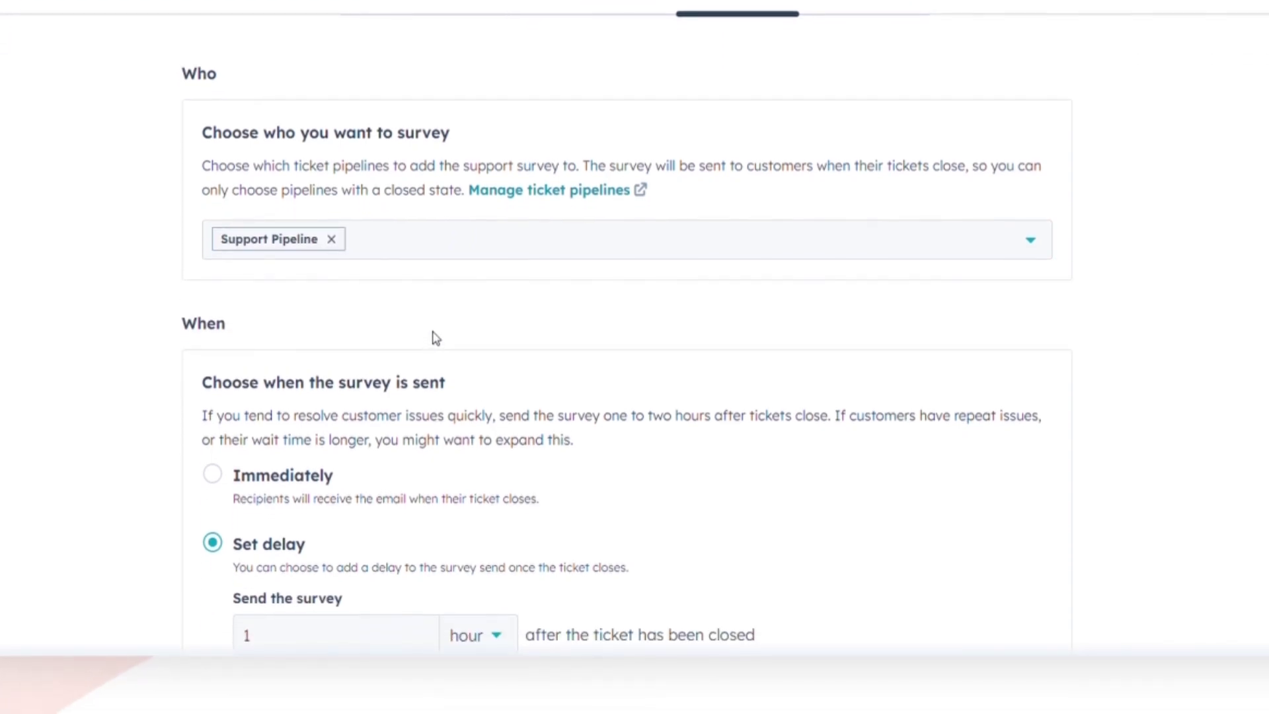
Step: Set when the survey sends after ticket close, switching between Immediately and a 1-hour delay
left_click(295, 484)
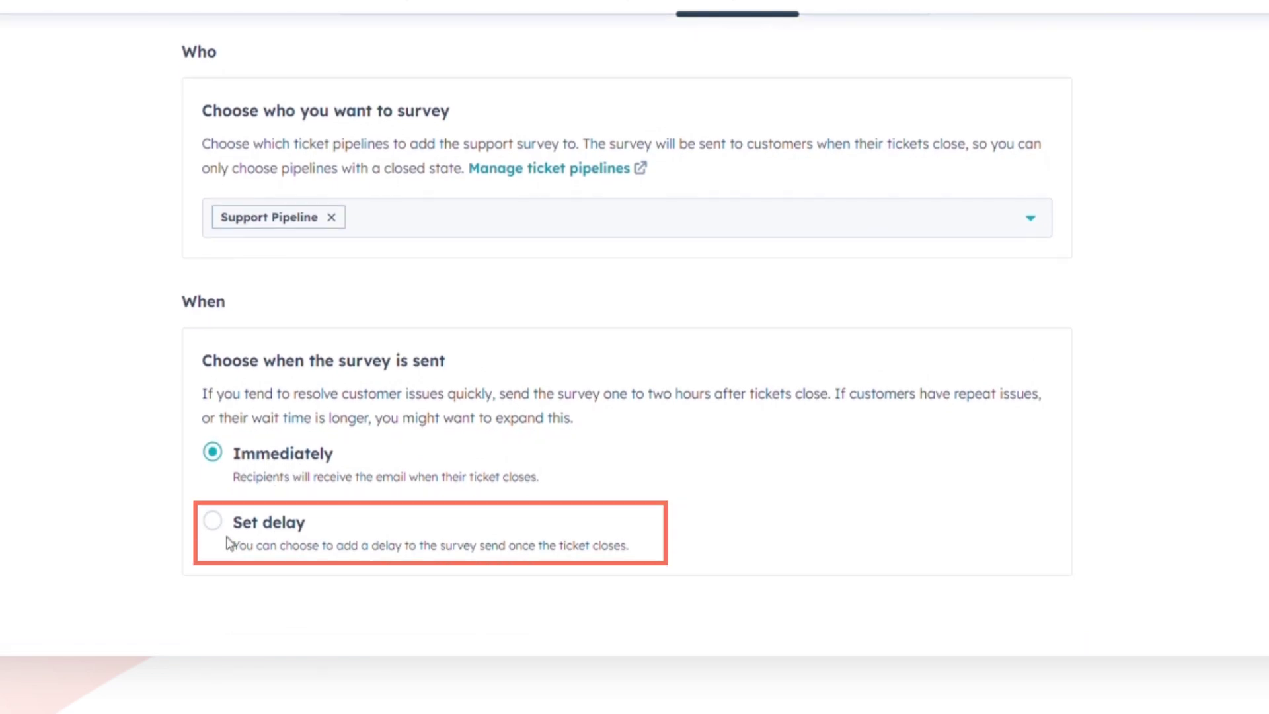
left_click(283, 532)
scroll(386, 541, "down", 1)
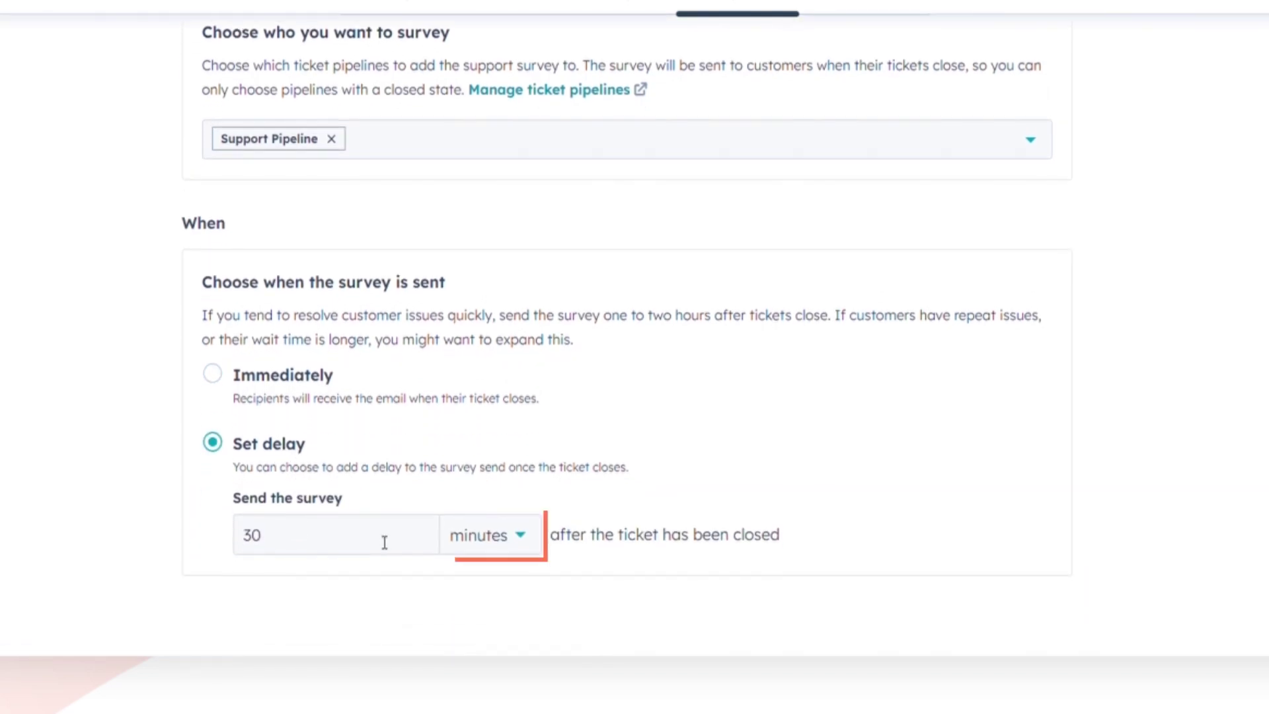
left_click(502, 537)
left_click(495, 442)
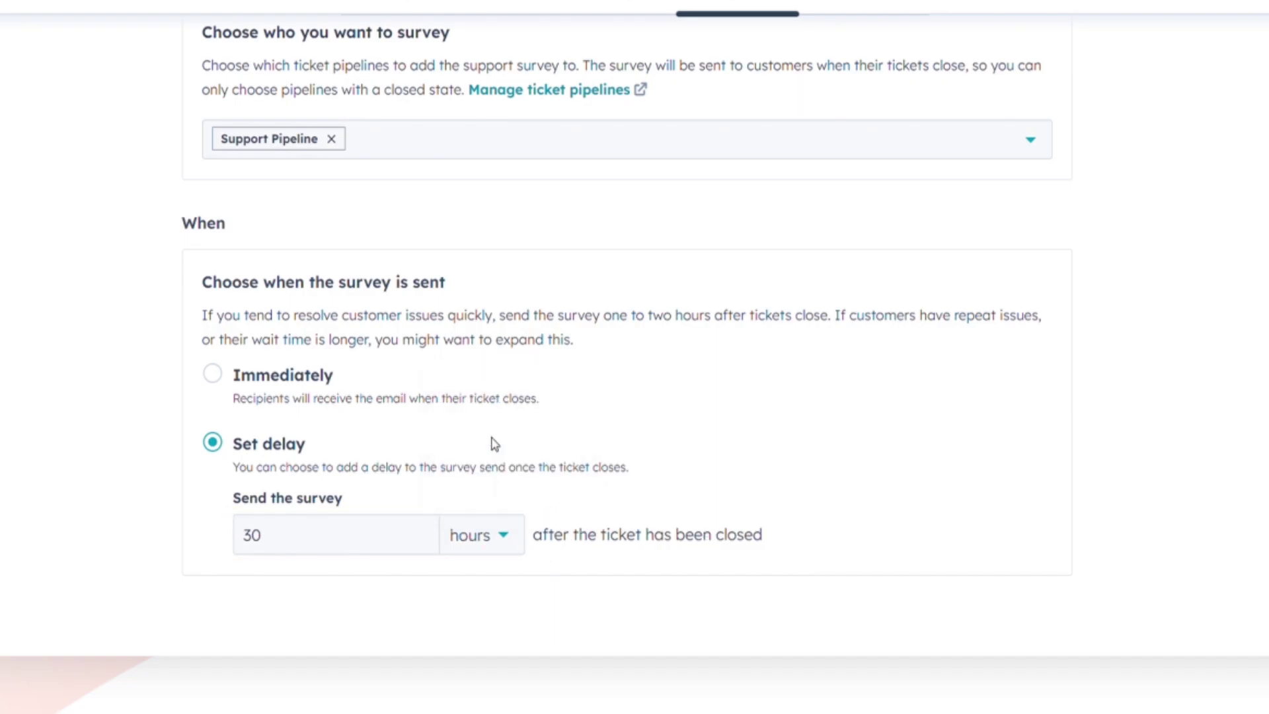
left_click(280, 546)
type("1")
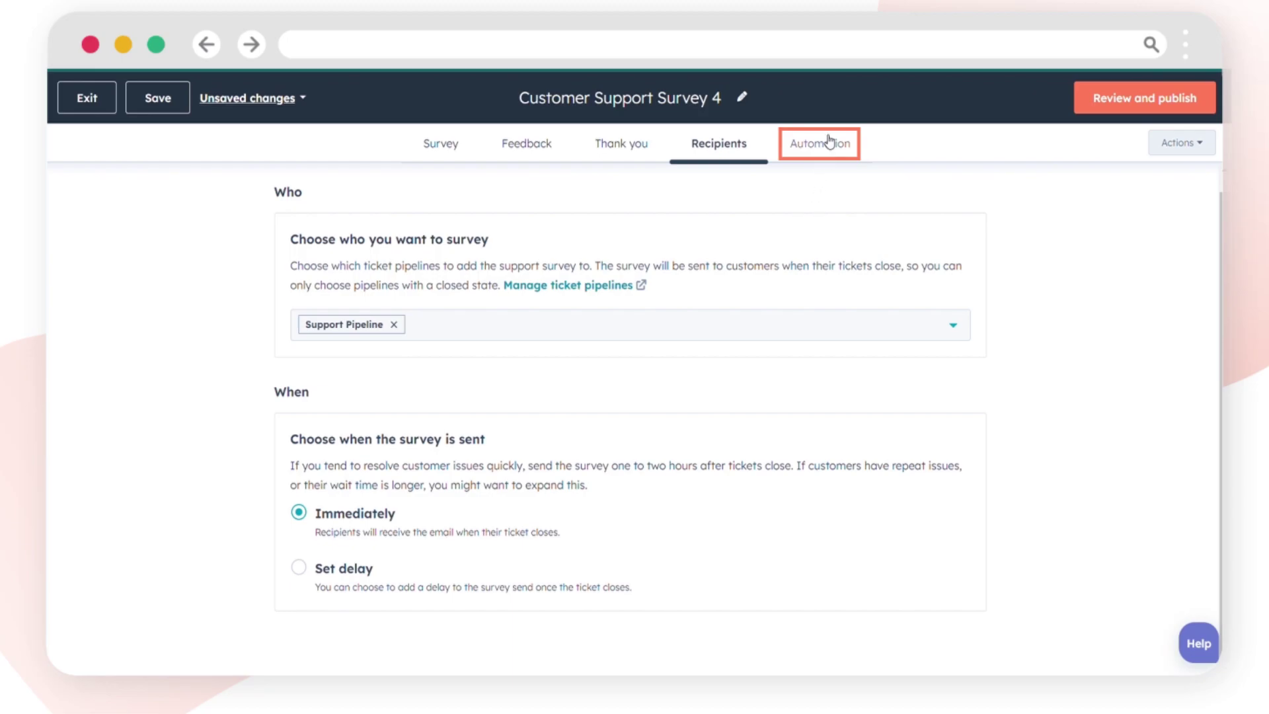
Step: Notify the ticket owner about every new survey response, not only those with comments
left_click(828, 140)
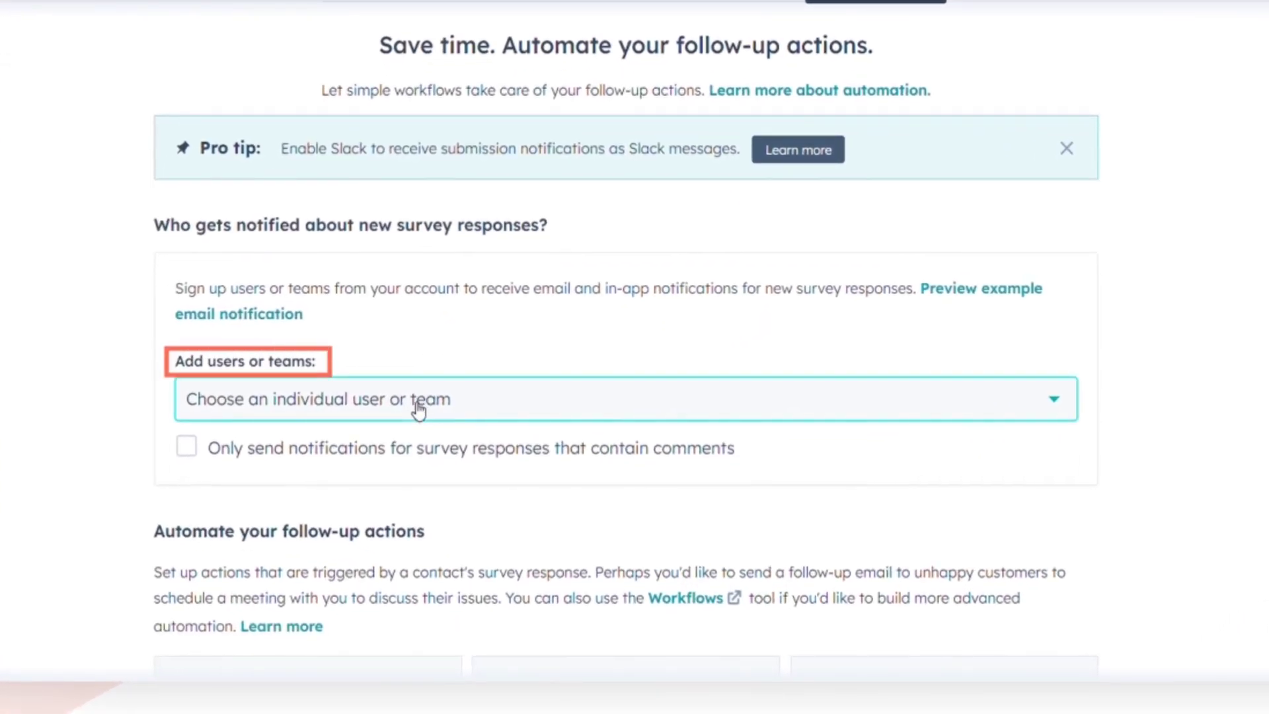
left_click(475, 467)
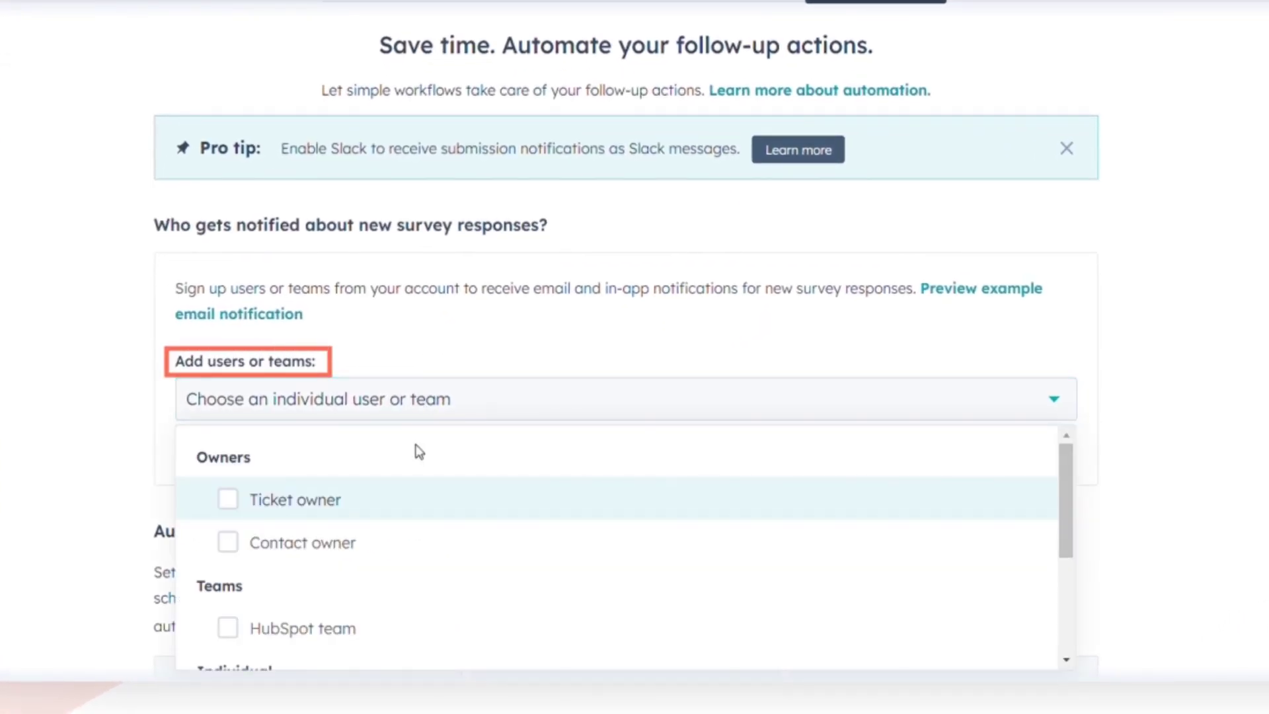
left_click(416, 504)
left_click(482, 340)
scroll(481, 342, "down", 1)
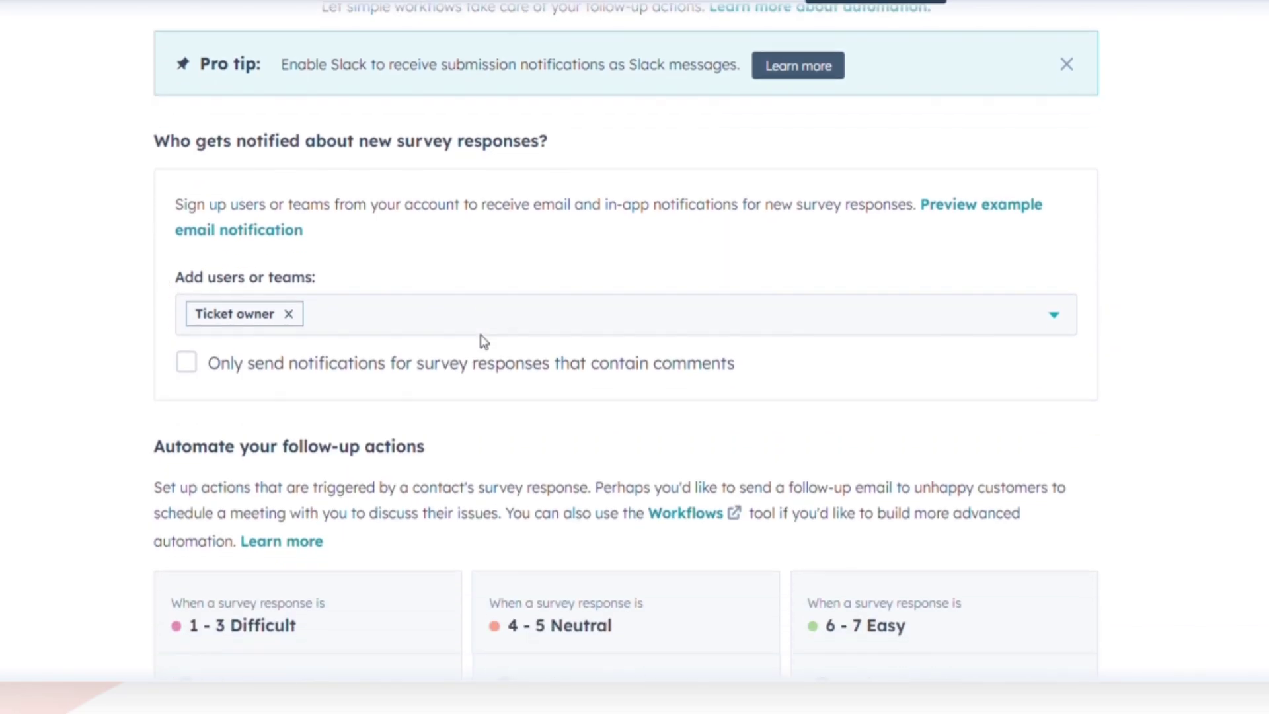
scroll(481, 342, "down", 1)
left_click(187, 340)
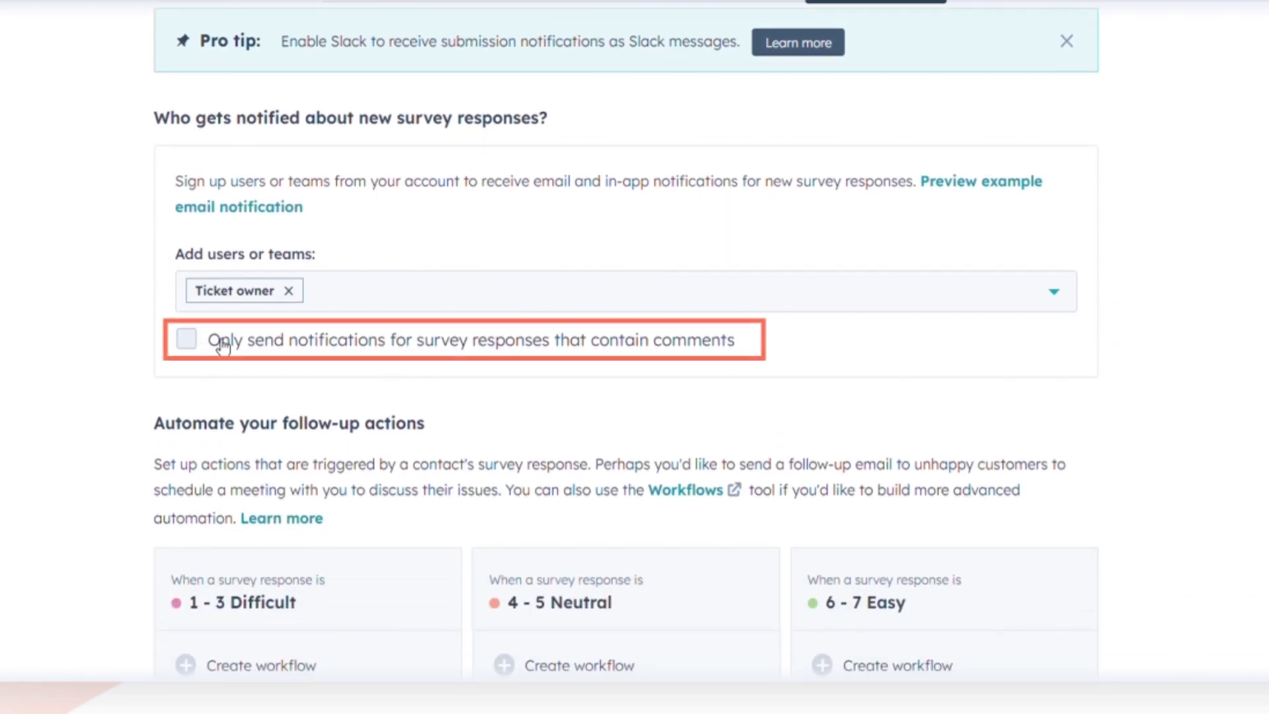
scroll(425, 340, "down", 3)
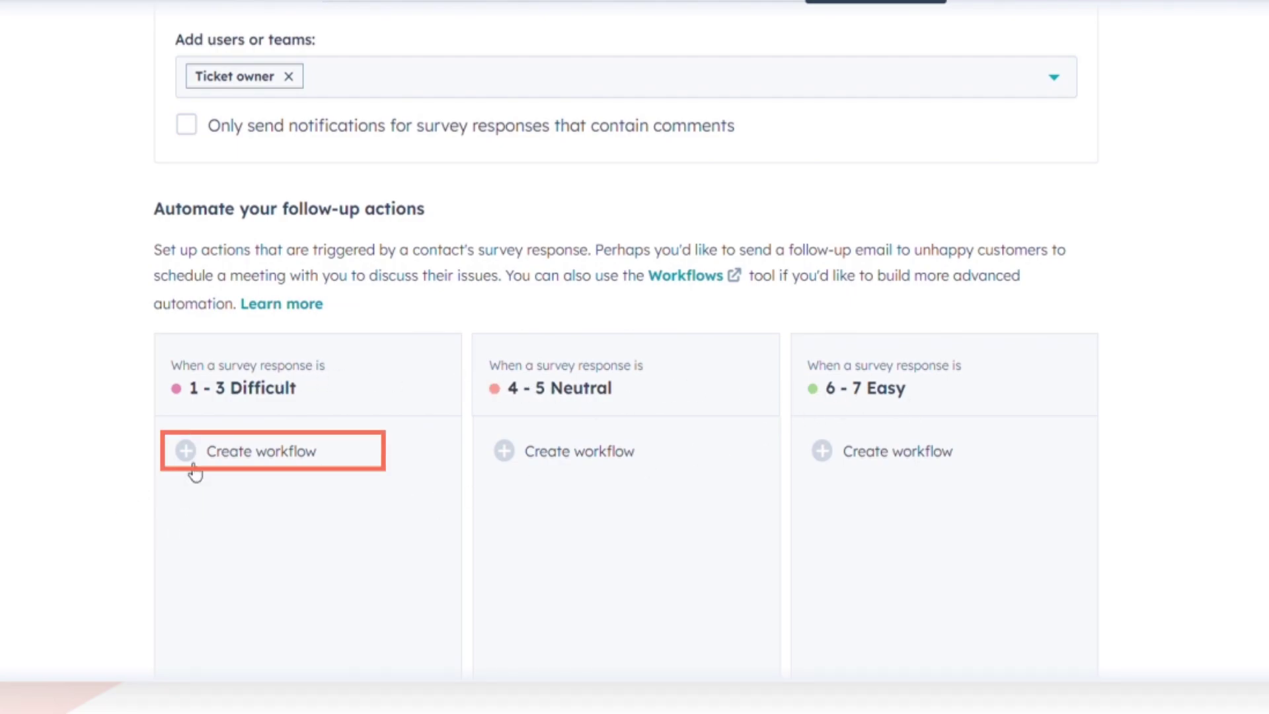
Step: Start a follow-up workflow for Difficult (1 - 3) responses, browse its actions, then cancel it
left_click(193, 463)
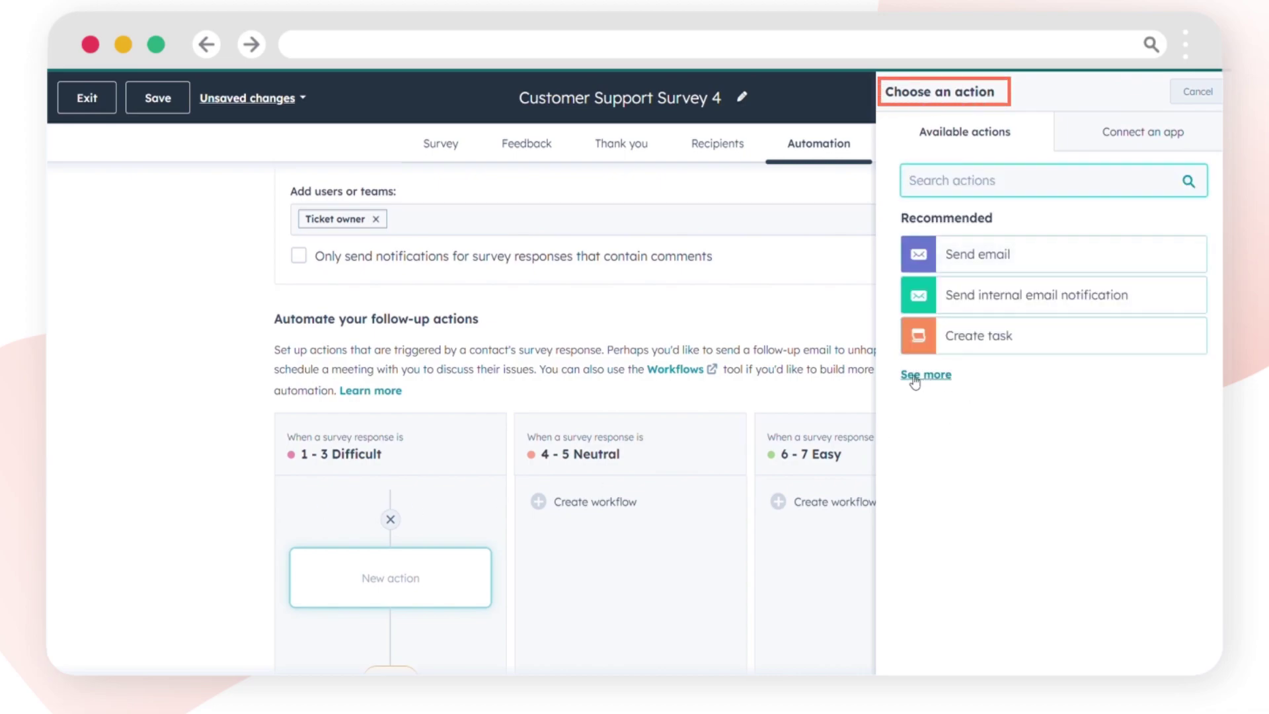
left_click(914, 378)
scroll(956, 499, "down", 7)
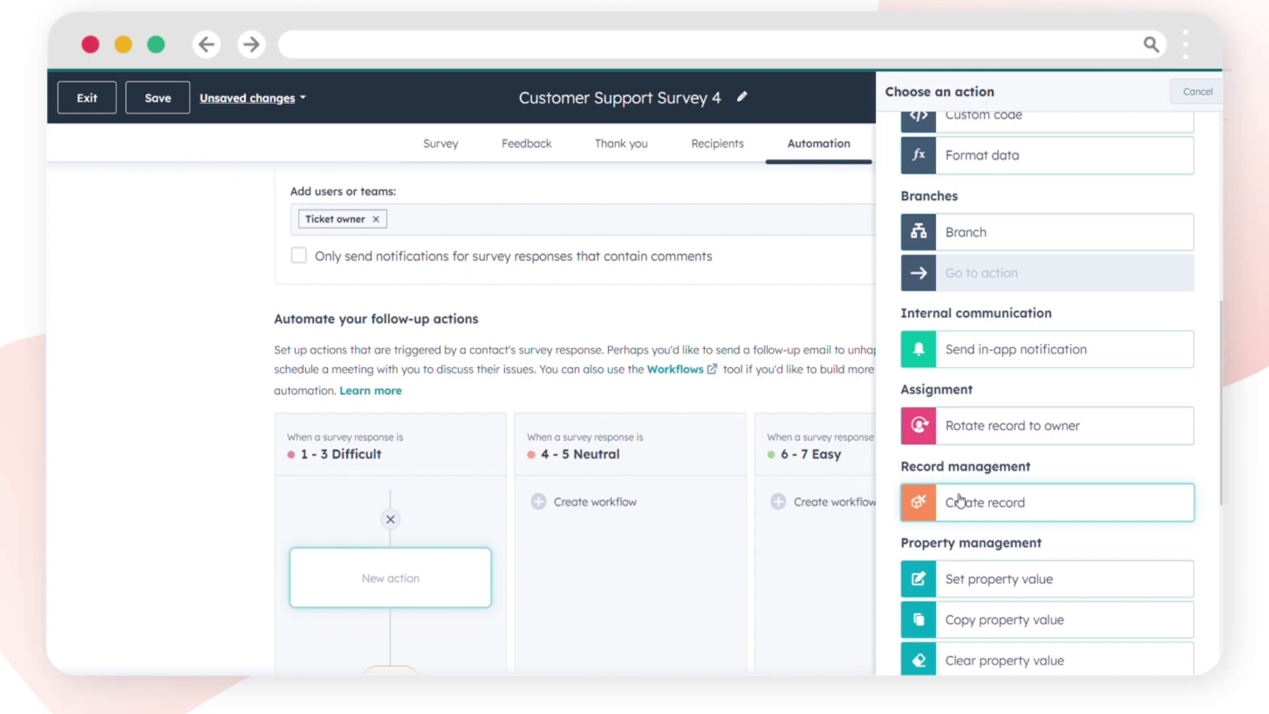
left_click(1208, 96)
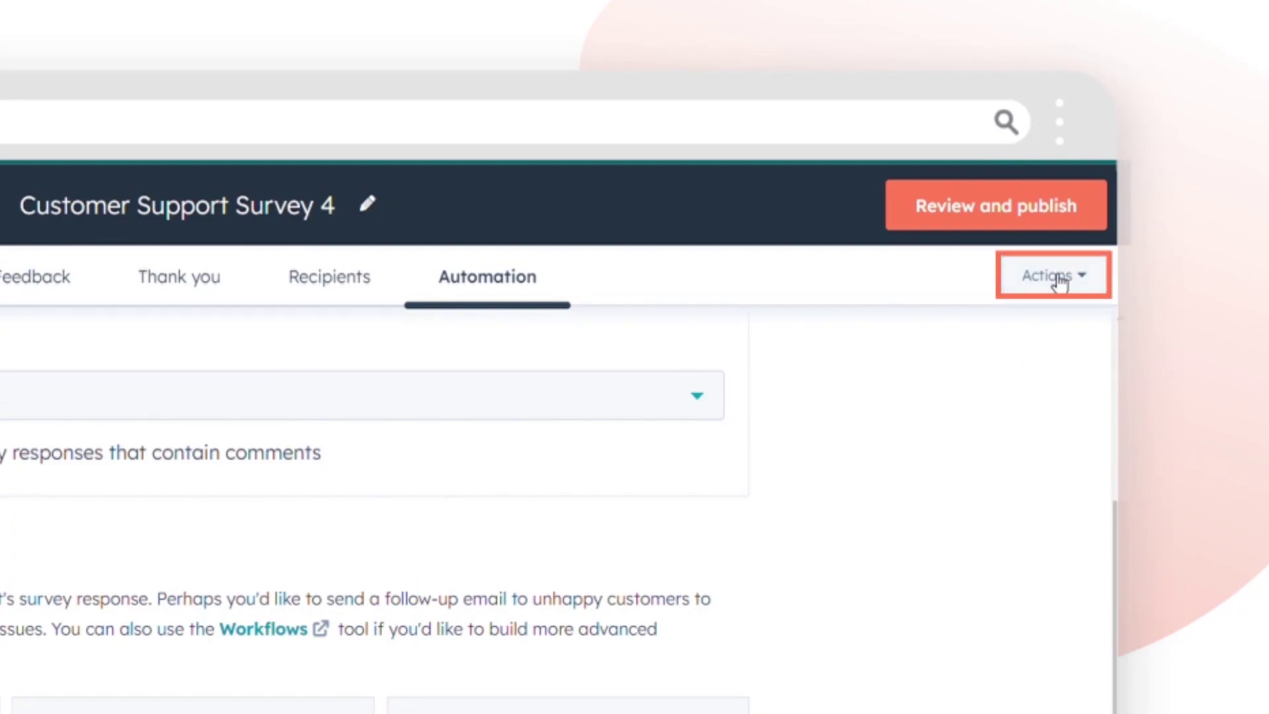
Step: Check the Preview and Send test survey options, then open Review and publish
left_click(1060, 281)
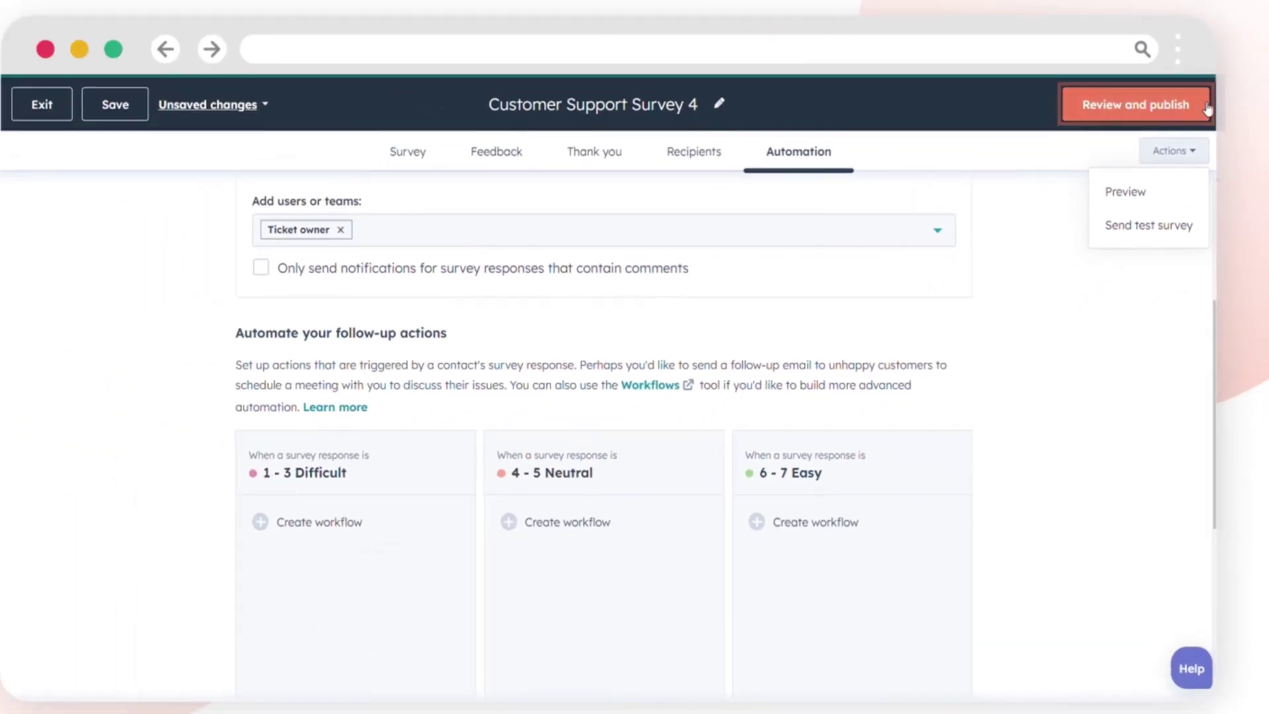
left_click(1102, 210)
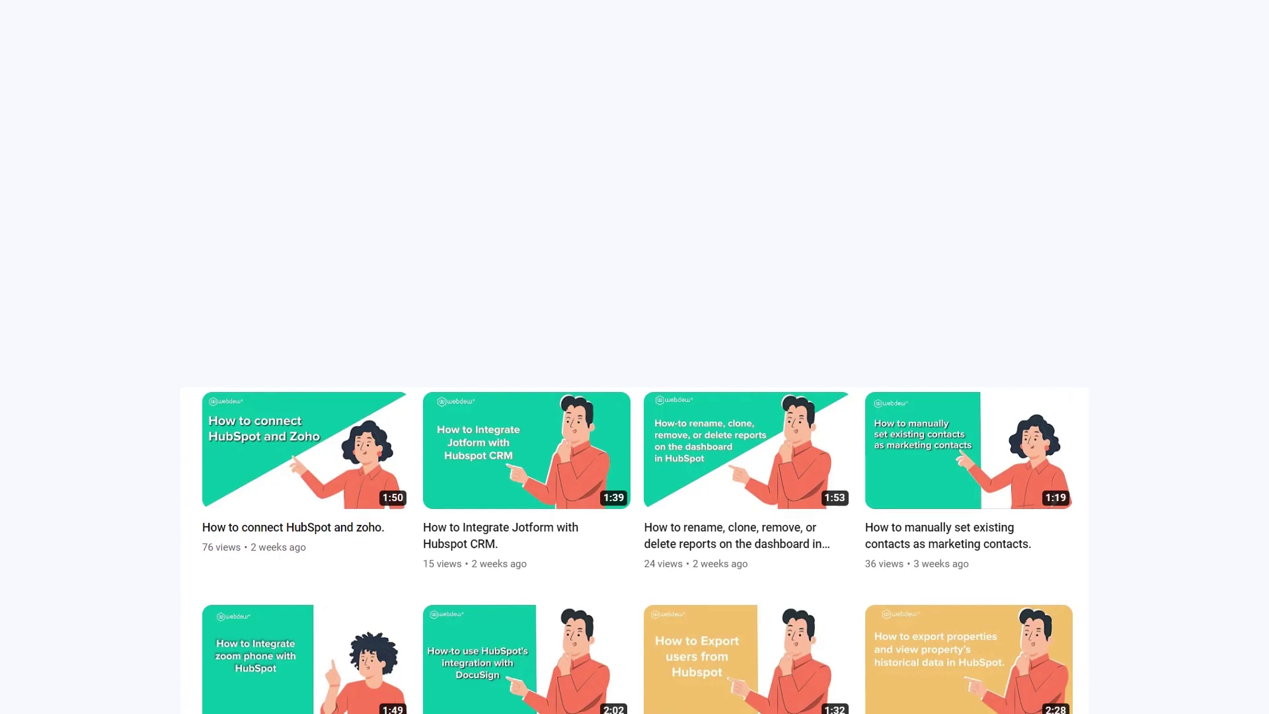
Step: Scroll through the YouTube channel's grid of HubSpot how-to videos
scroll(635, 357, "down", 10)
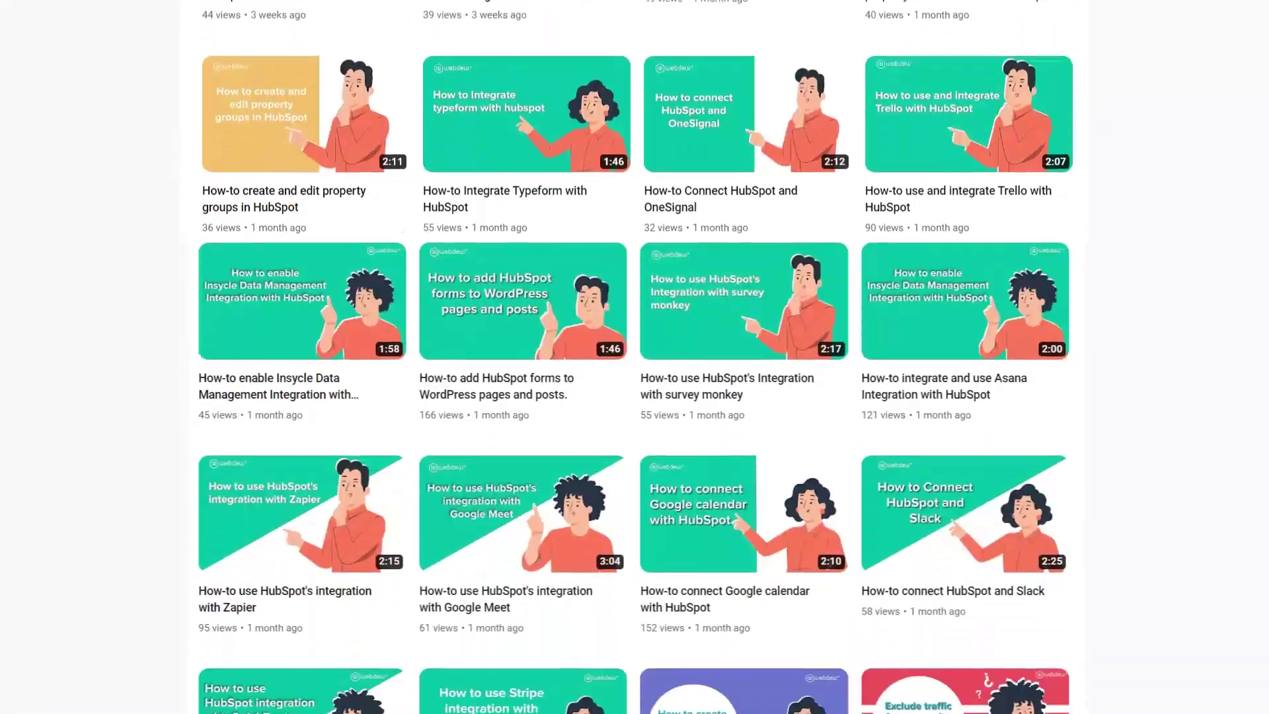